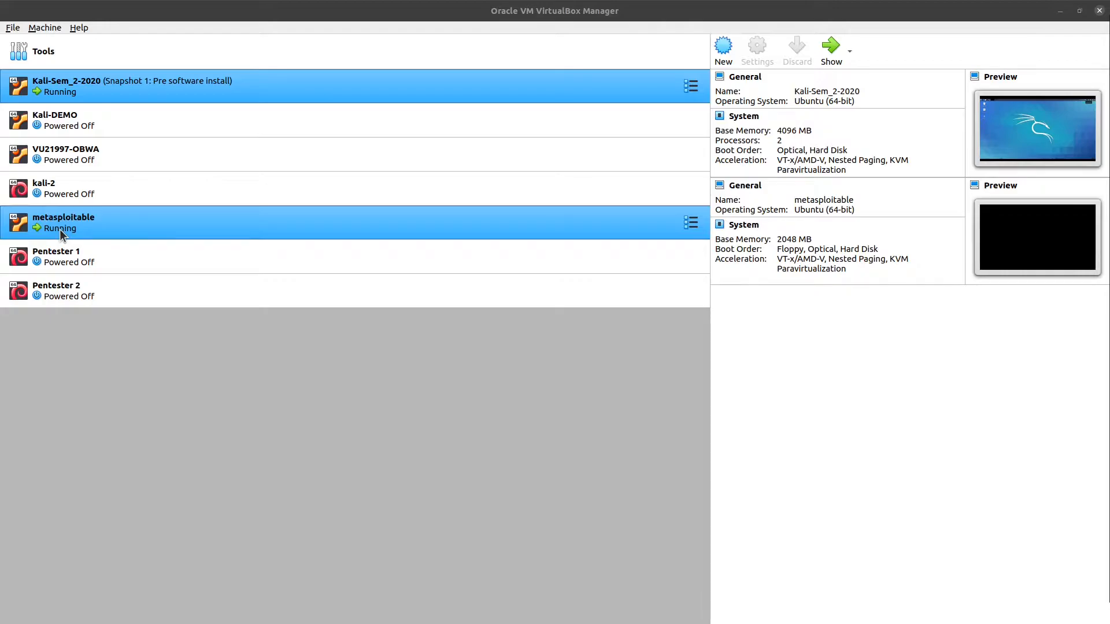
# Minimize the Metasploitable window and open a maximized Kali terminal using the Demo profile.
pyautogui.click(831, 46)
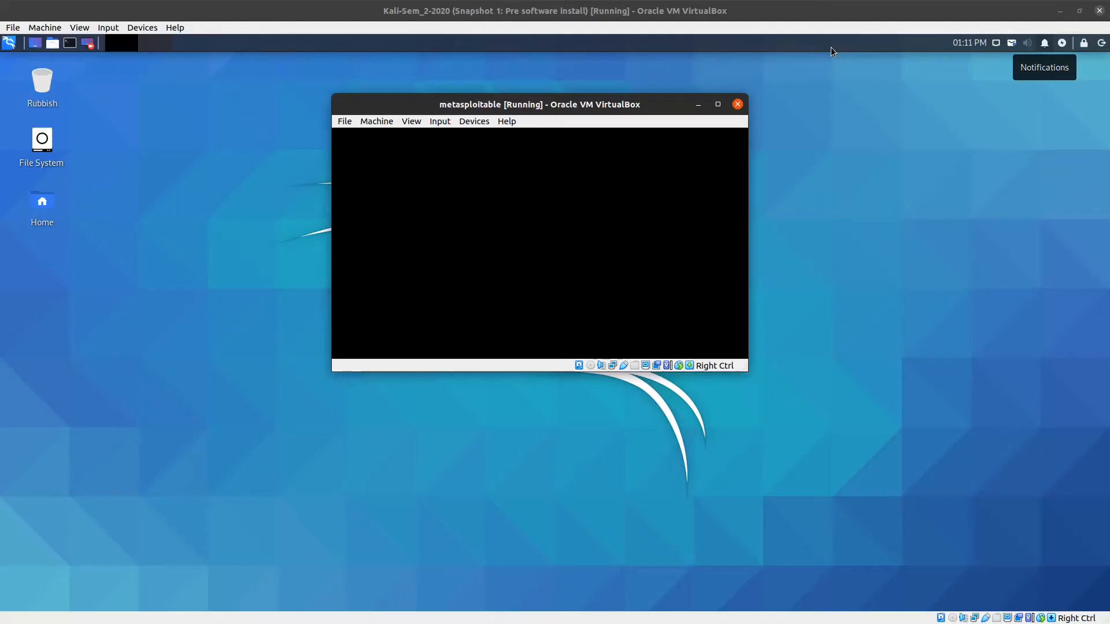
pyautogui.click(699, 105)
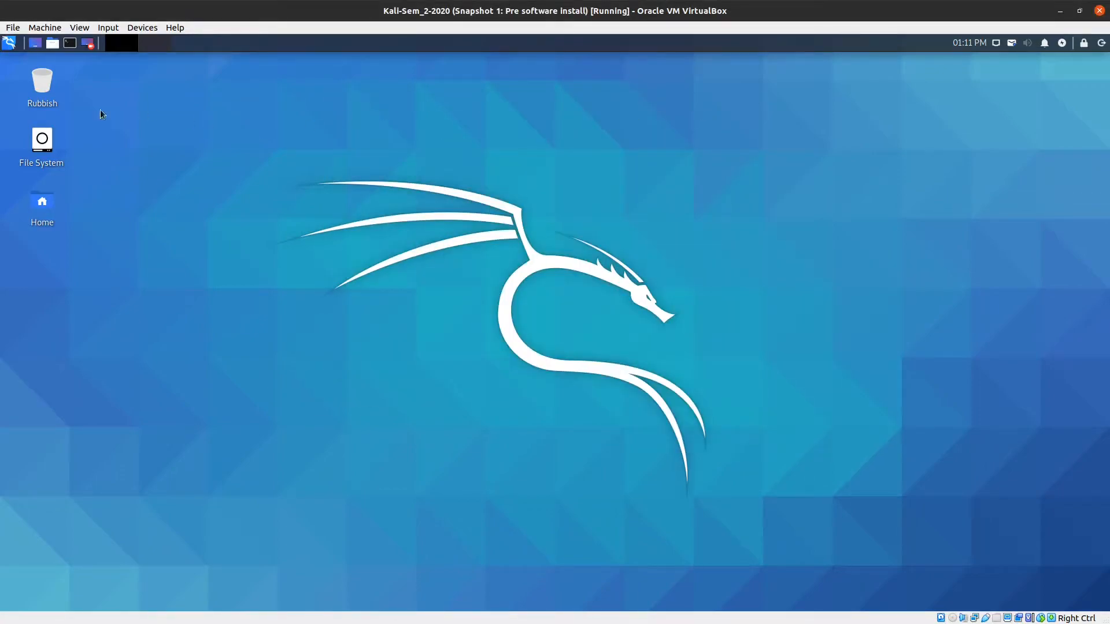
pyautogui.click(70, 44)
pyautogui.rightClick(248, 159)
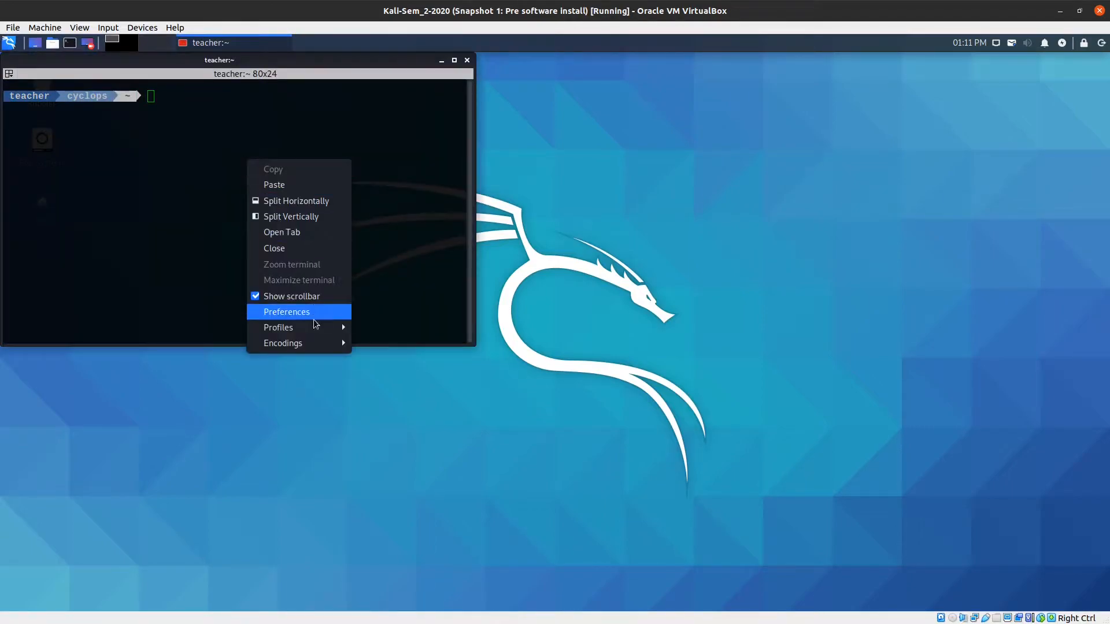
pyautogui.moveTo(313, 327)
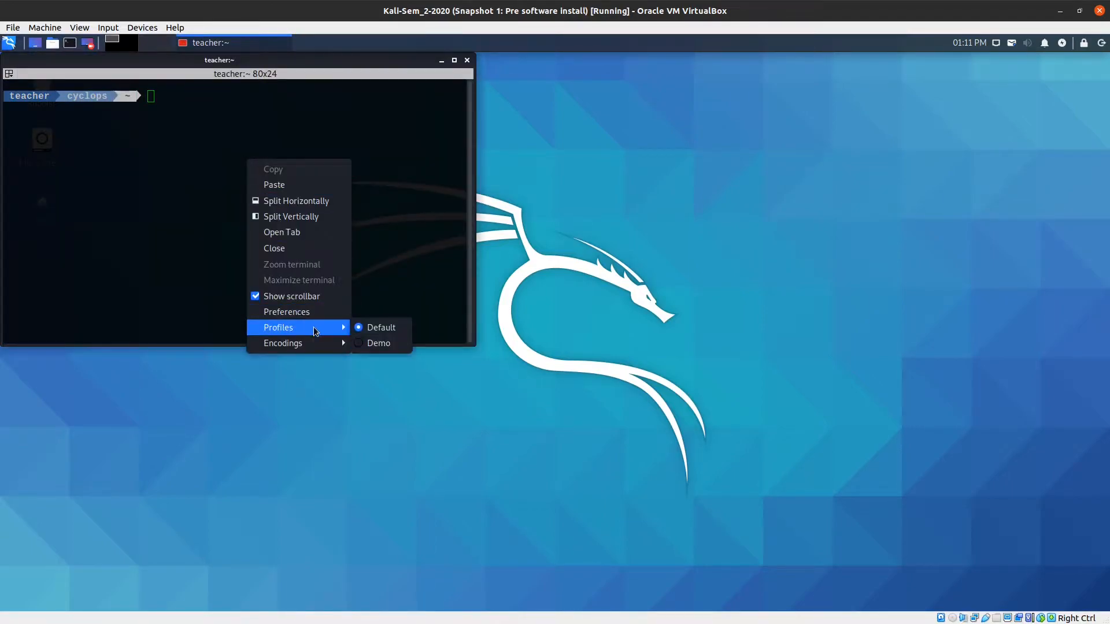
pyautogui.click(373, 343)
pyautogui.click(455, 60)
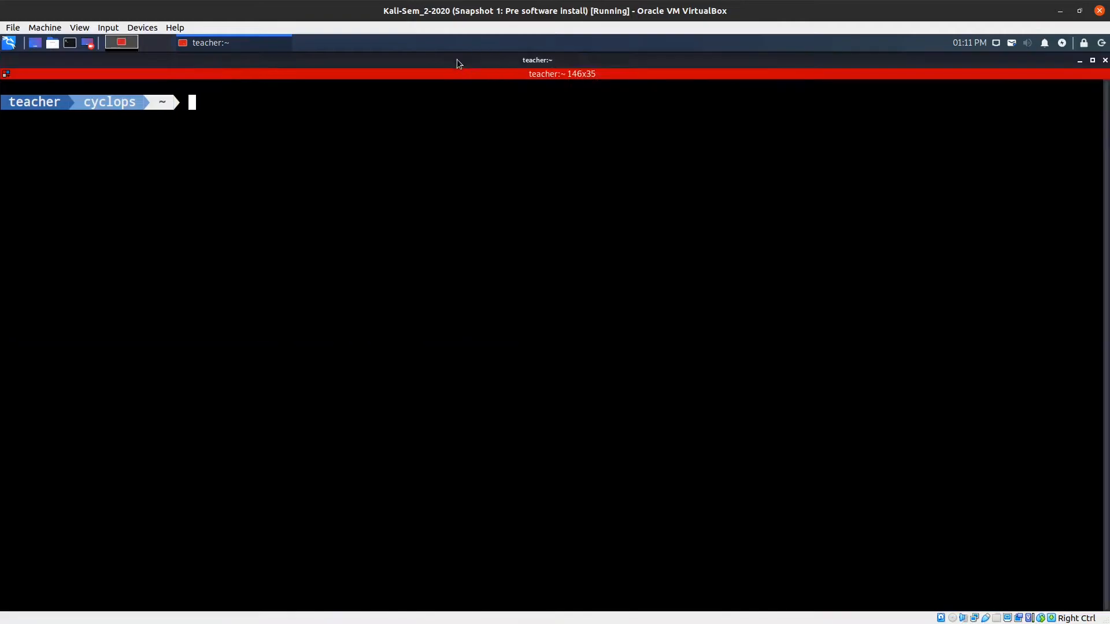
pyautogui.click(246, 60)
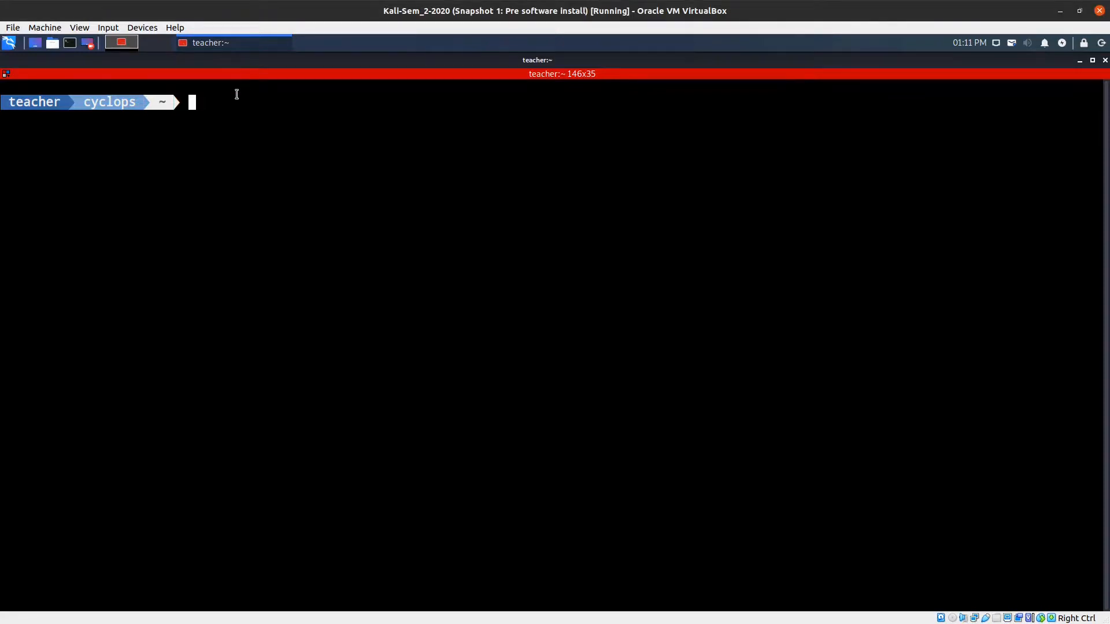
pyautogui.write('ip ')
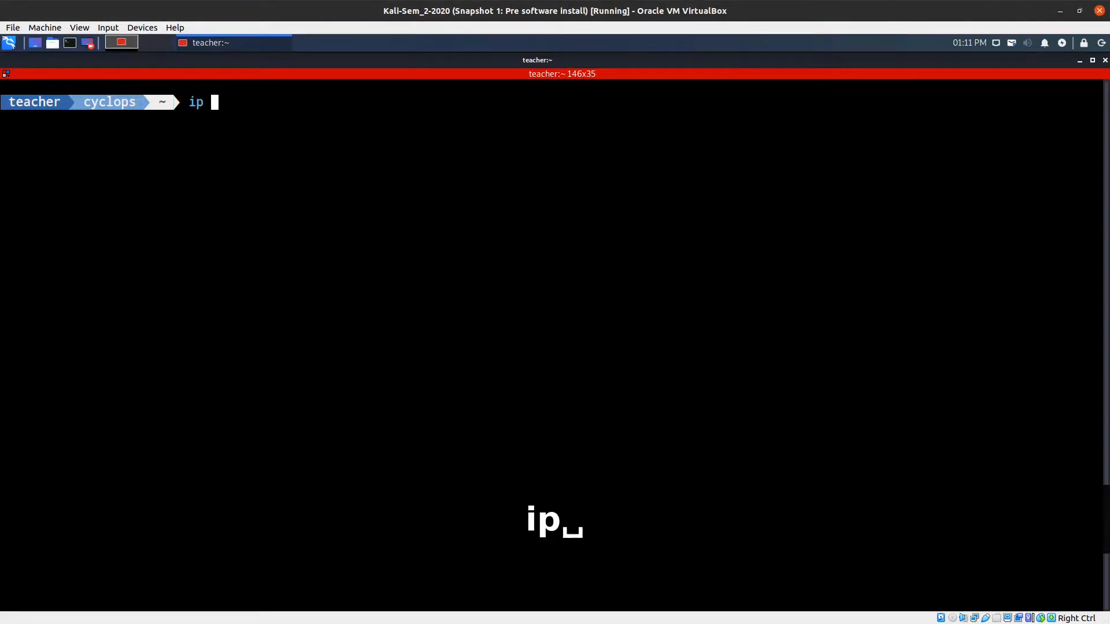
pyautogui.write('a')
pyautogui.press('Return')
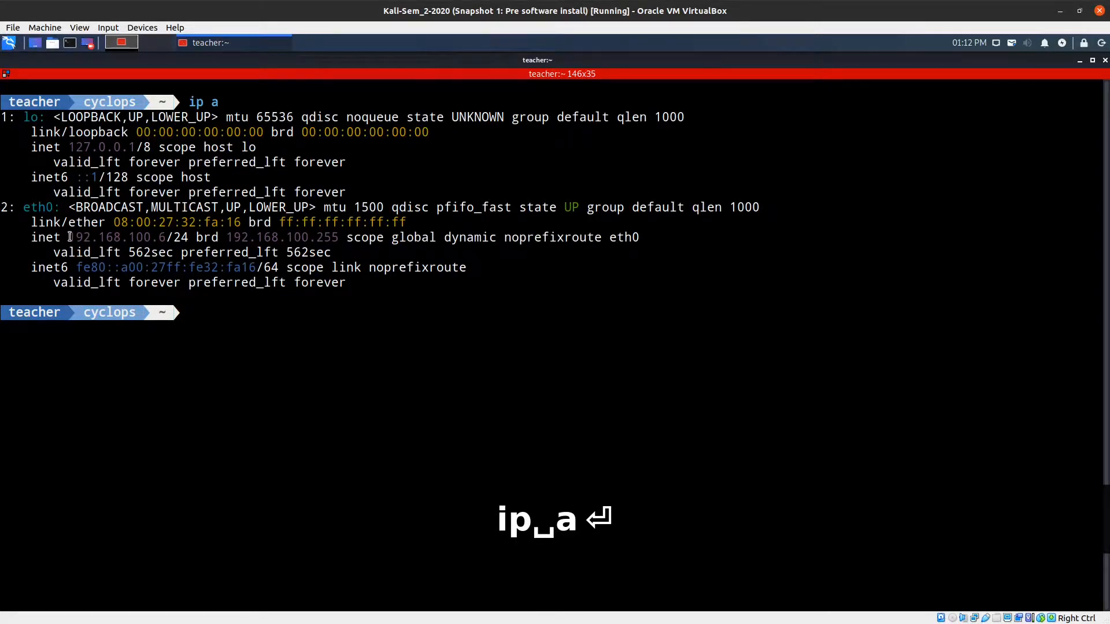
pyautogui.moveTo(68, 237); pyautogui.dragTo(165, 238)
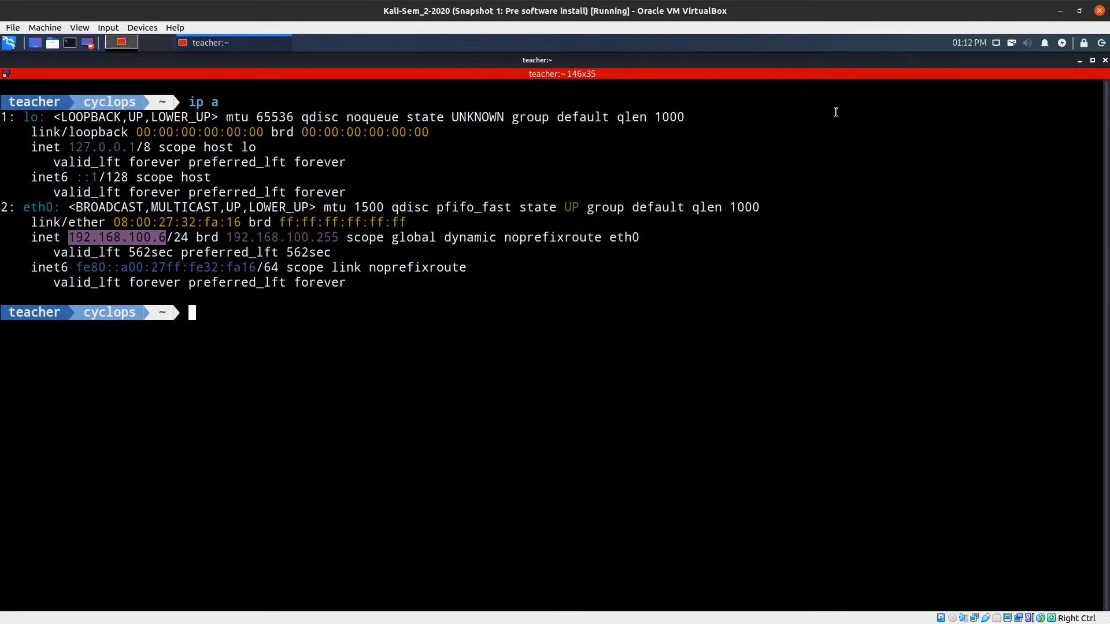
pyautogui.hotkey('ctrl', 'l')
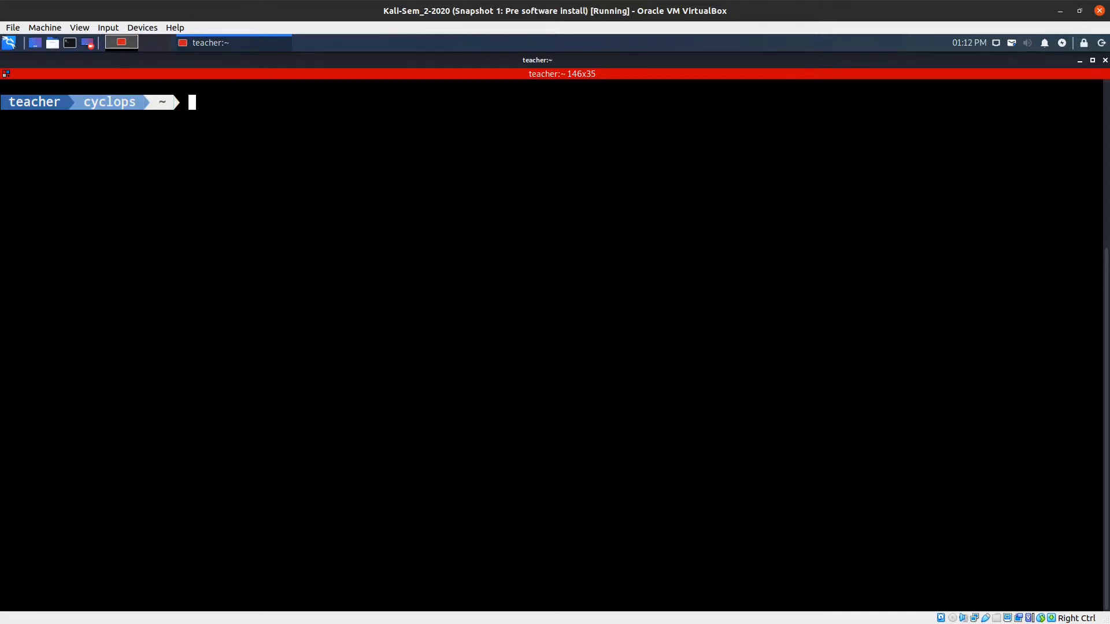
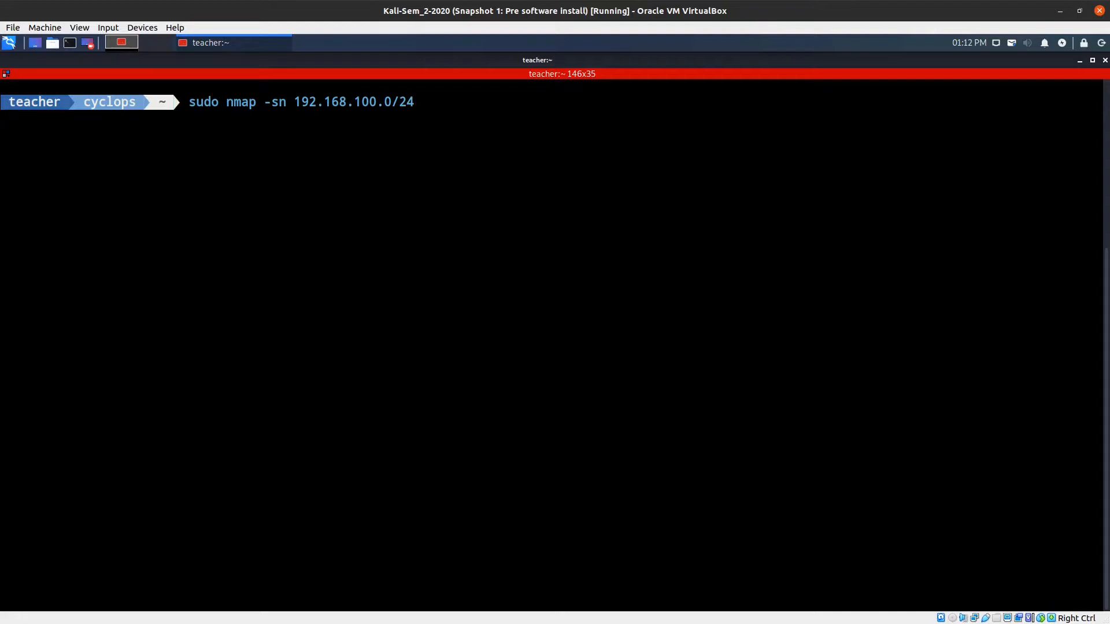
# Run 'sudo nmap -sn 192.168.100.0/24' and enter the sudo password to find live hosts.
pyautogui.press('Return')
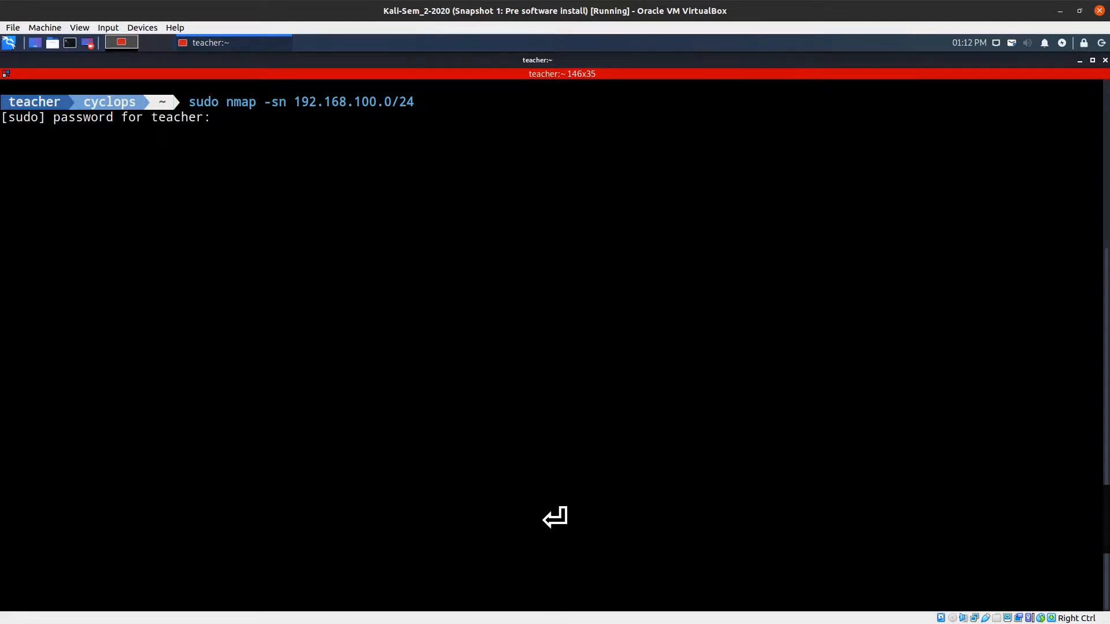
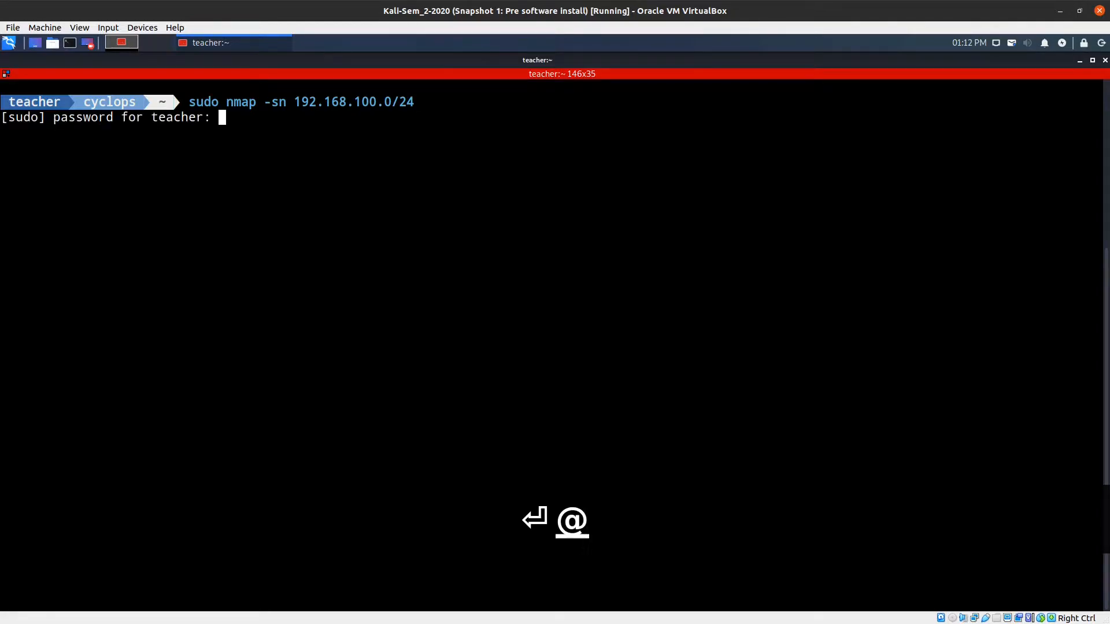
pyautogui.press('Return')
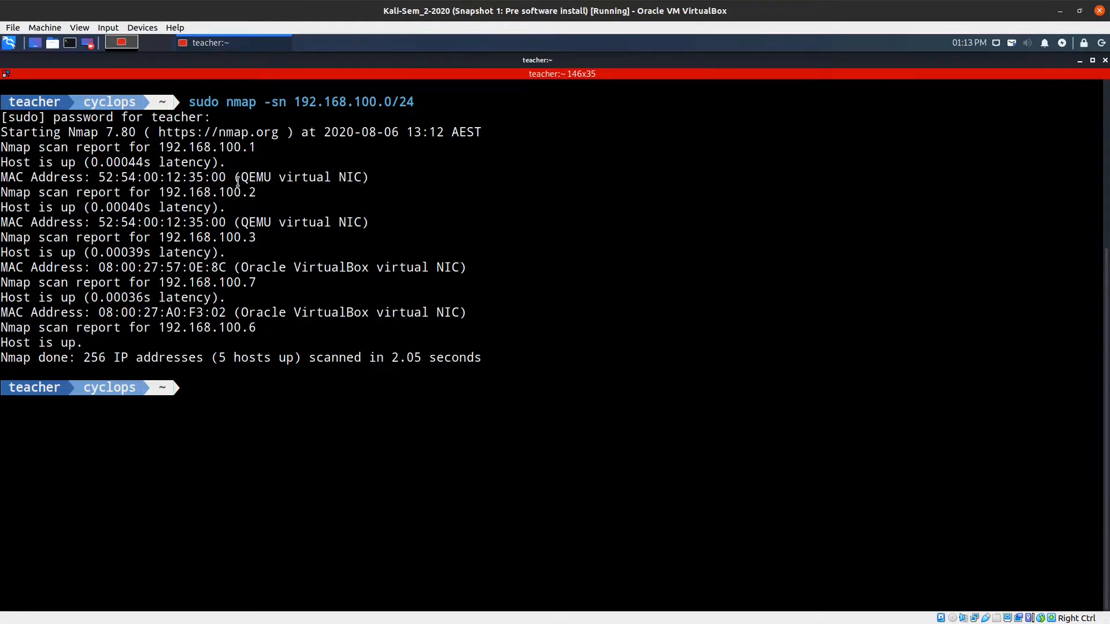
# Highlight the QEMU and VirtualBox NIC labels and target 192.168.100.7, then clear the terminal with Ctrl+L.
pyautogui.moveTo(233, 176); pyautogui.dragTo(366, 179)
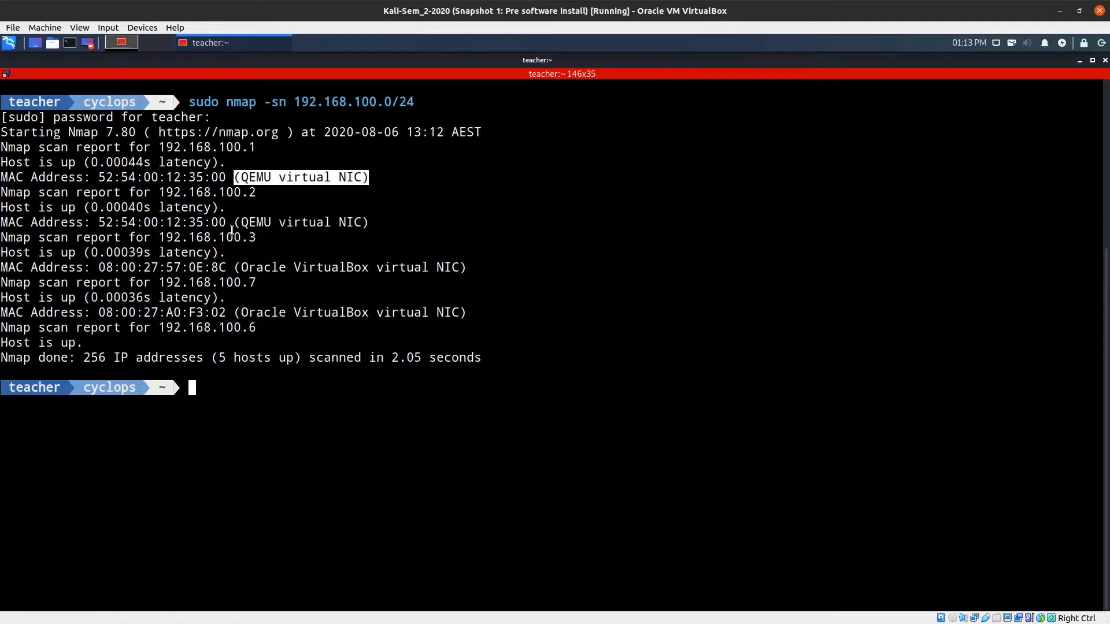
pyautogui.moveTo(233, 222); pyautogui.dragTo(367, 222)
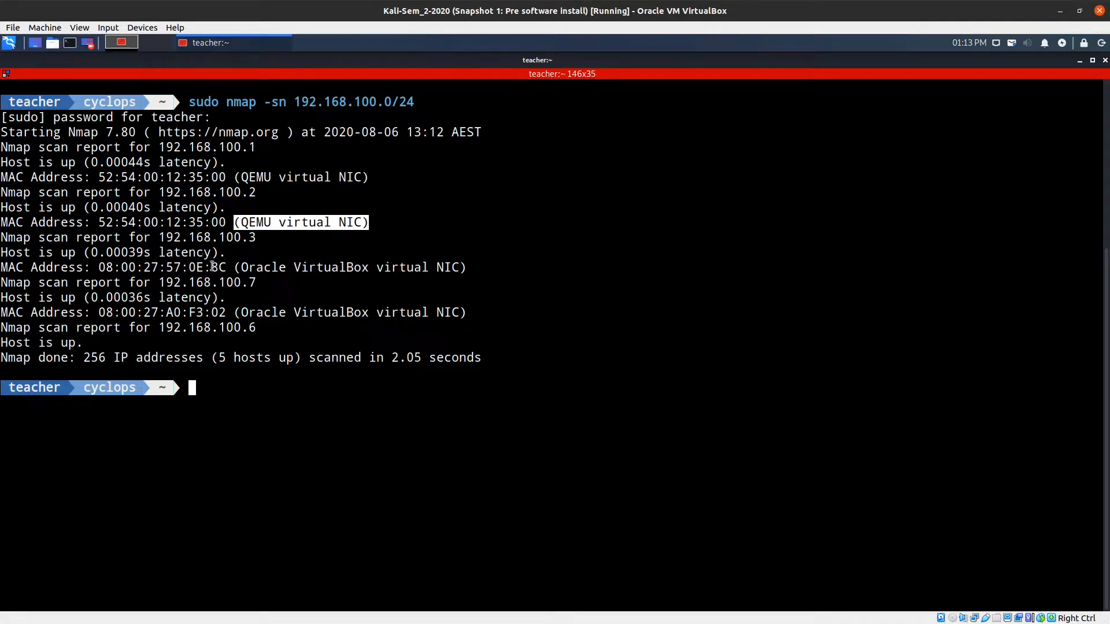
pyautogui.click(236, 268)
pyautogui.moveTo(237, 268); pyautogui.dragTo(465, 267)
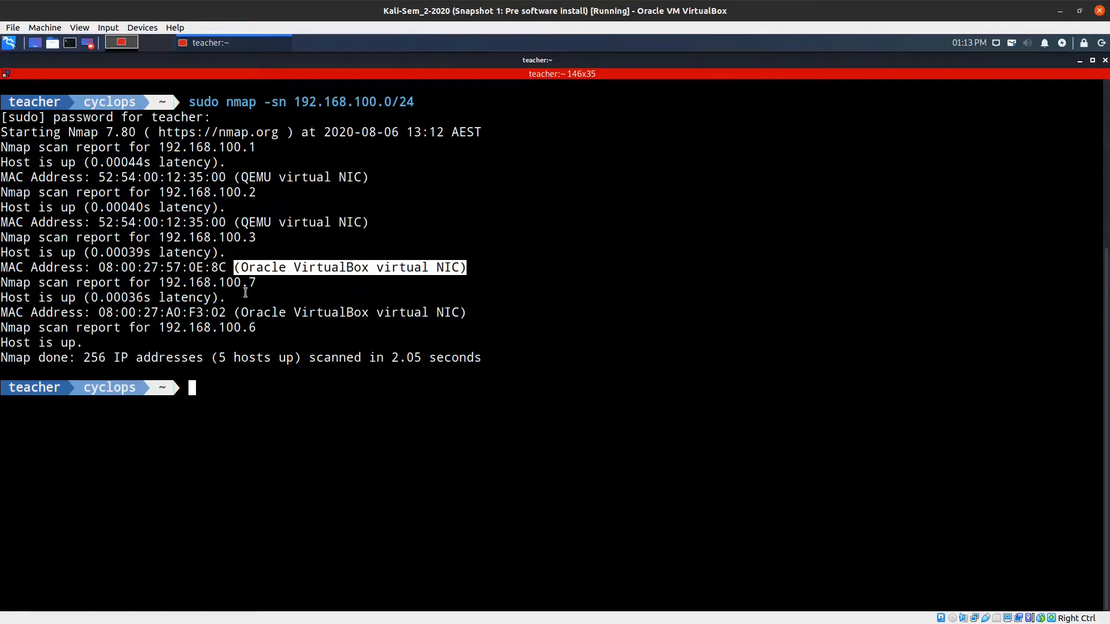
pyautogui.click(148, 286)
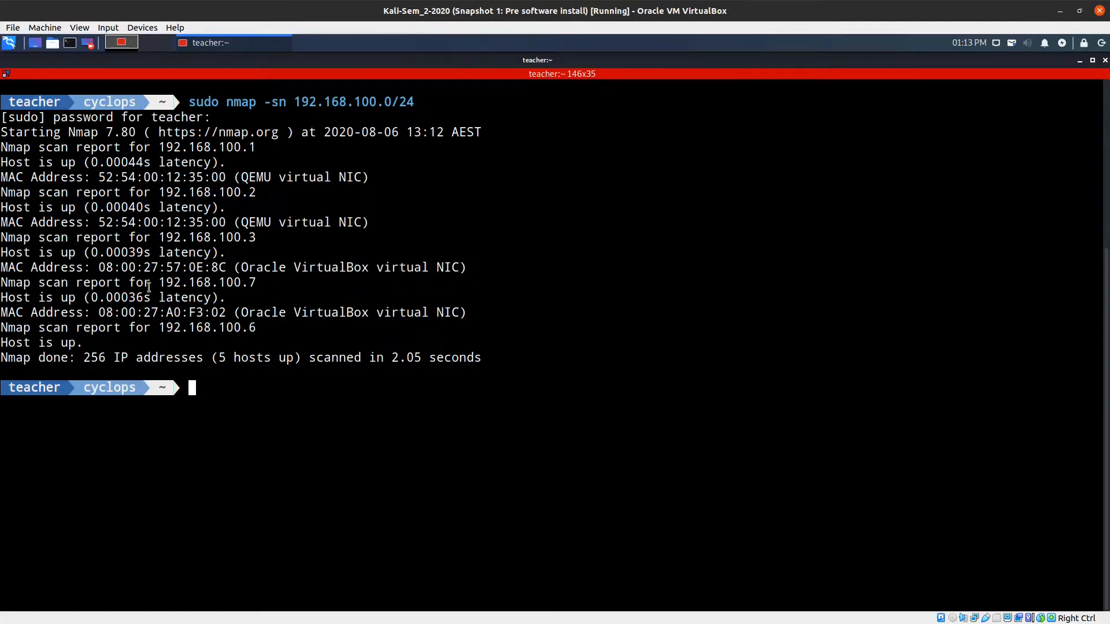
pyautogui.moveTo(161, 283); pyautogui.dragTo(260, 284)
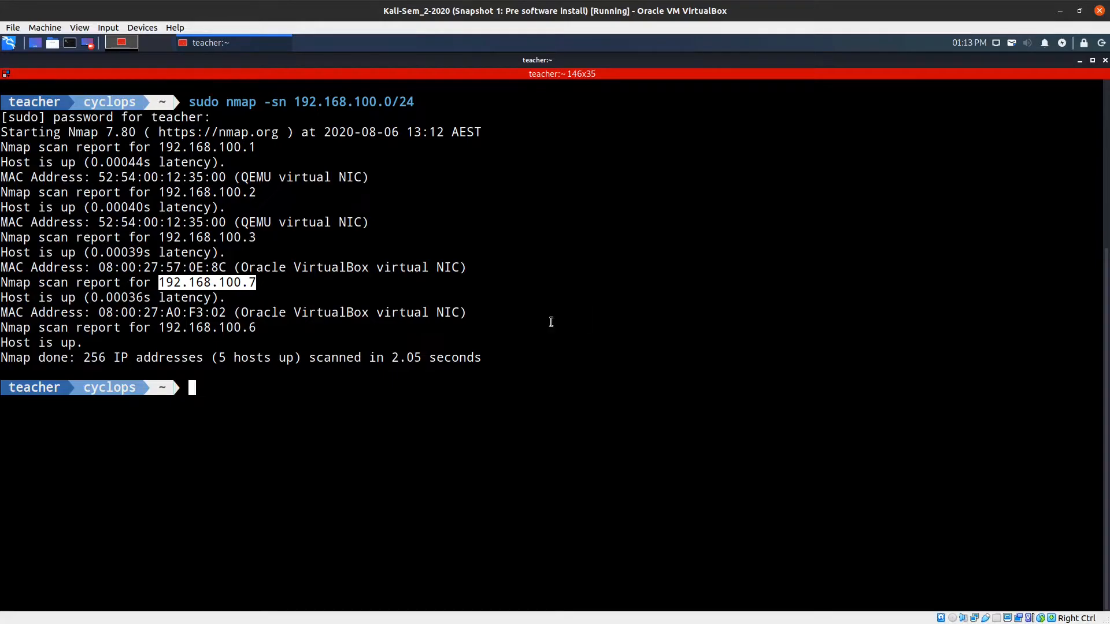
pyautogui.click(234, 387)
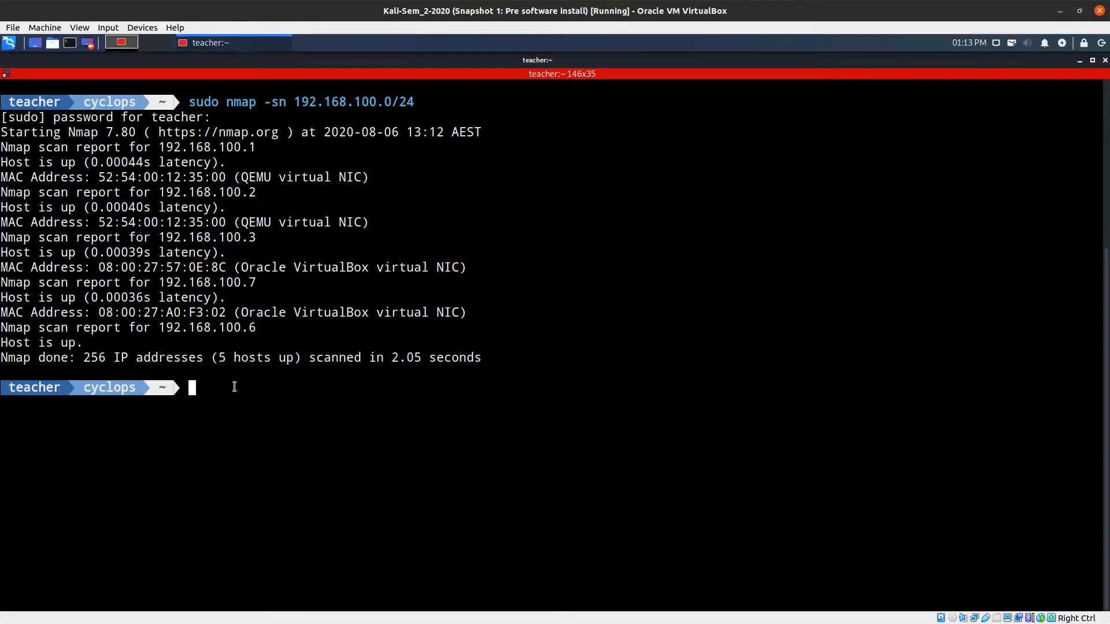
pyautogui.hotkey('ctrl', 'l')
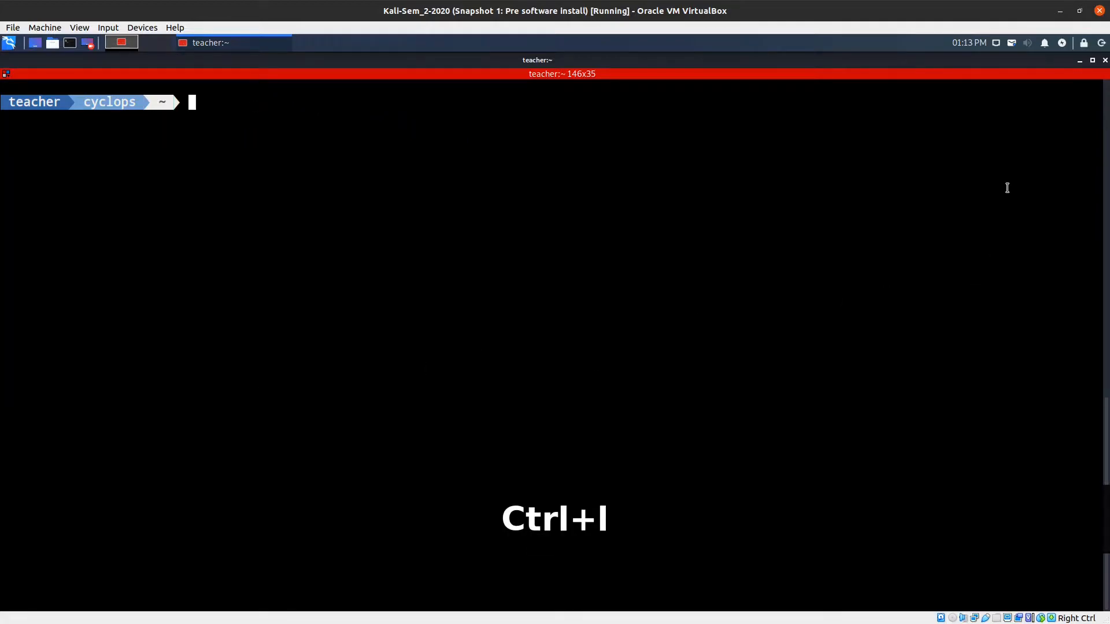
# Run 'sudo nmap -sS 192.168.100.7' to list its 23 open ports, then close the terminal.
pyautogui.write('su')
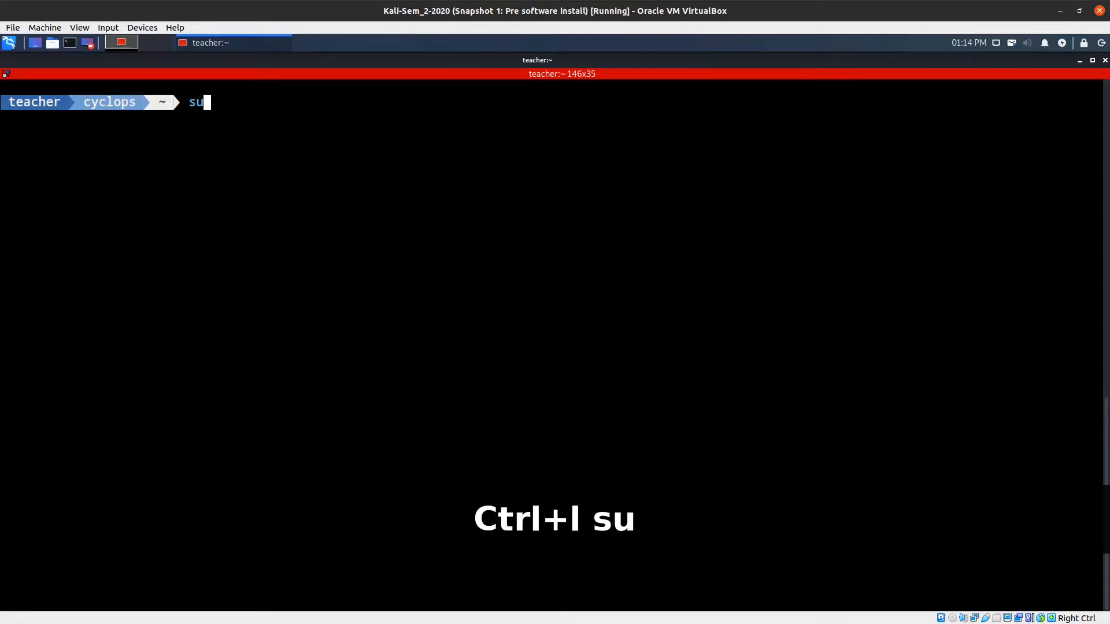
pyautogui.write('do nmap ')
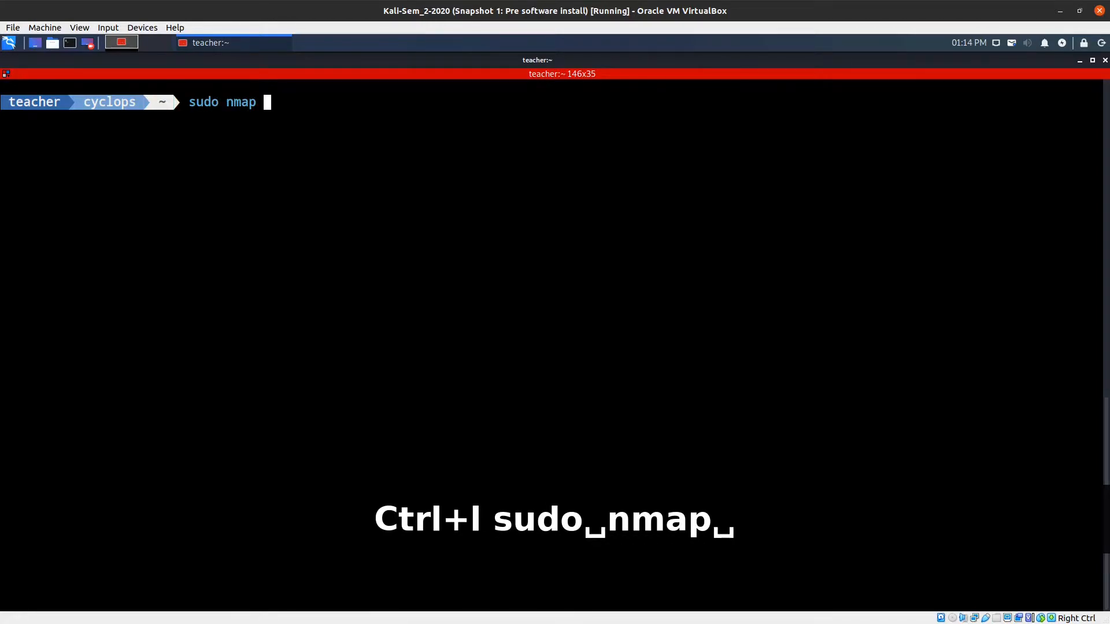
pyautogui.write('-sS')
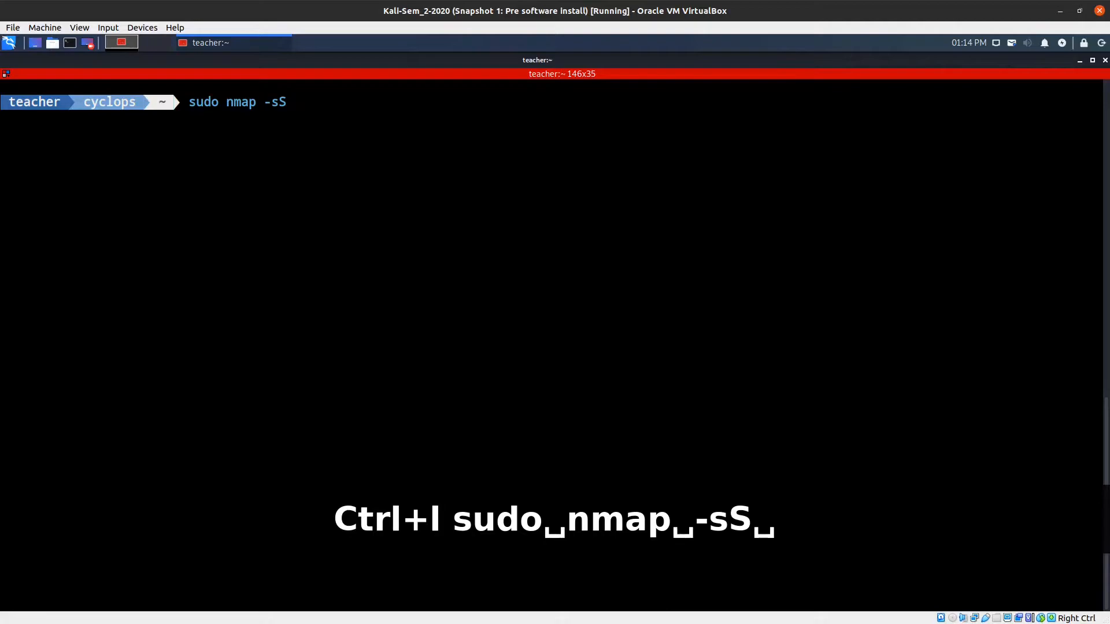
pyautogui.write(' 192.168.100.7')
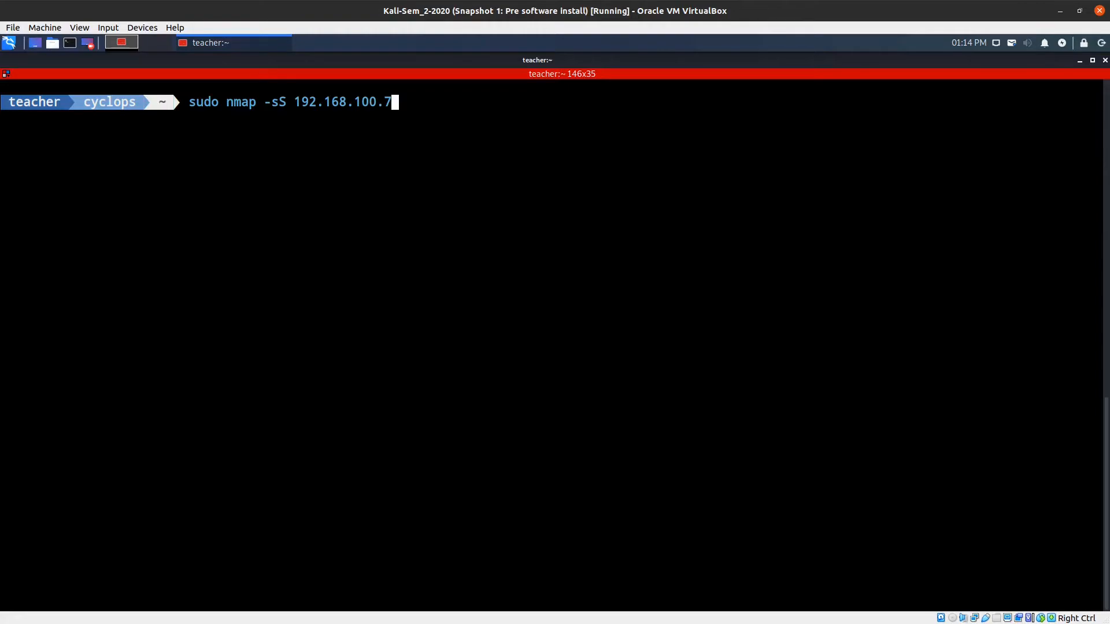
pyautogui.press('Return')
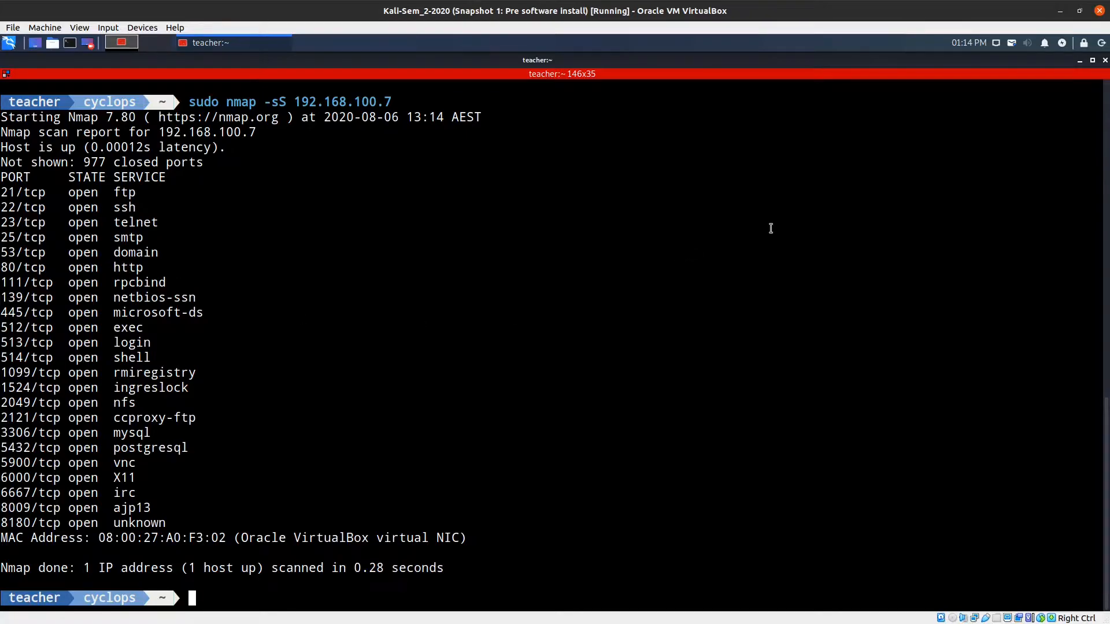
pyautogui.click(1105, 60)
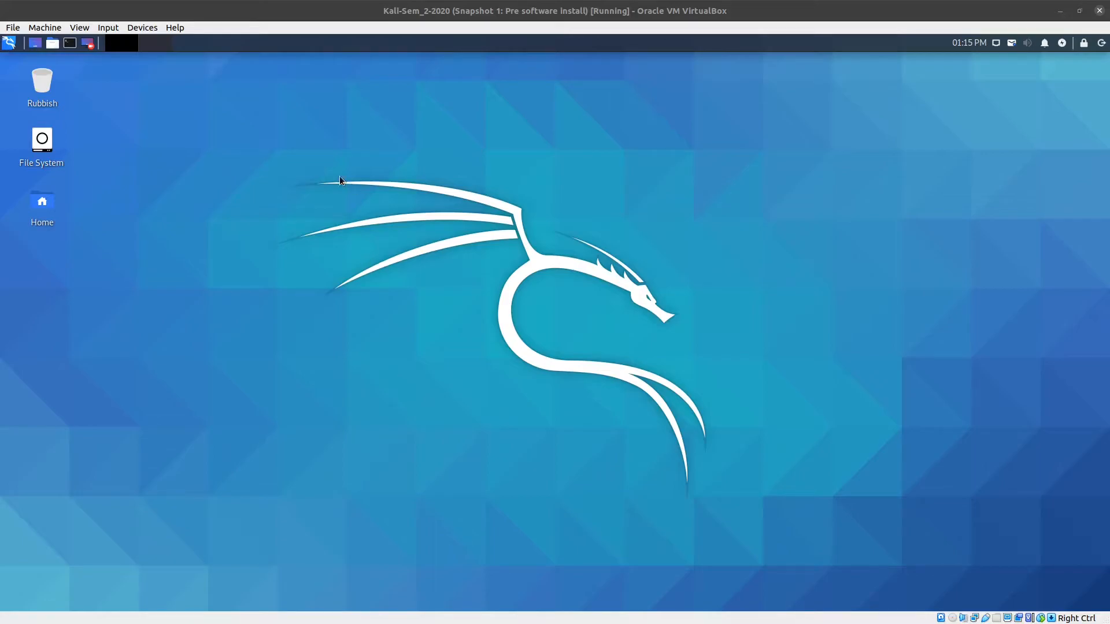
# Launch Firefox and search its Preferences for 'proxy'.
pyautogui.click(9, 43)
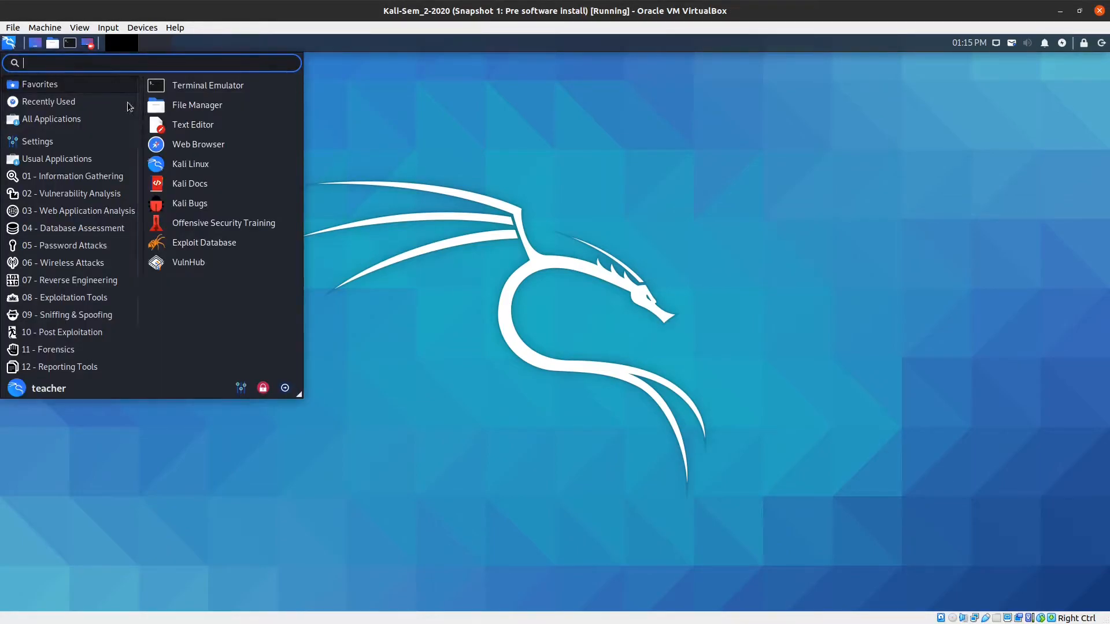
pyautogui.click(186, 150)
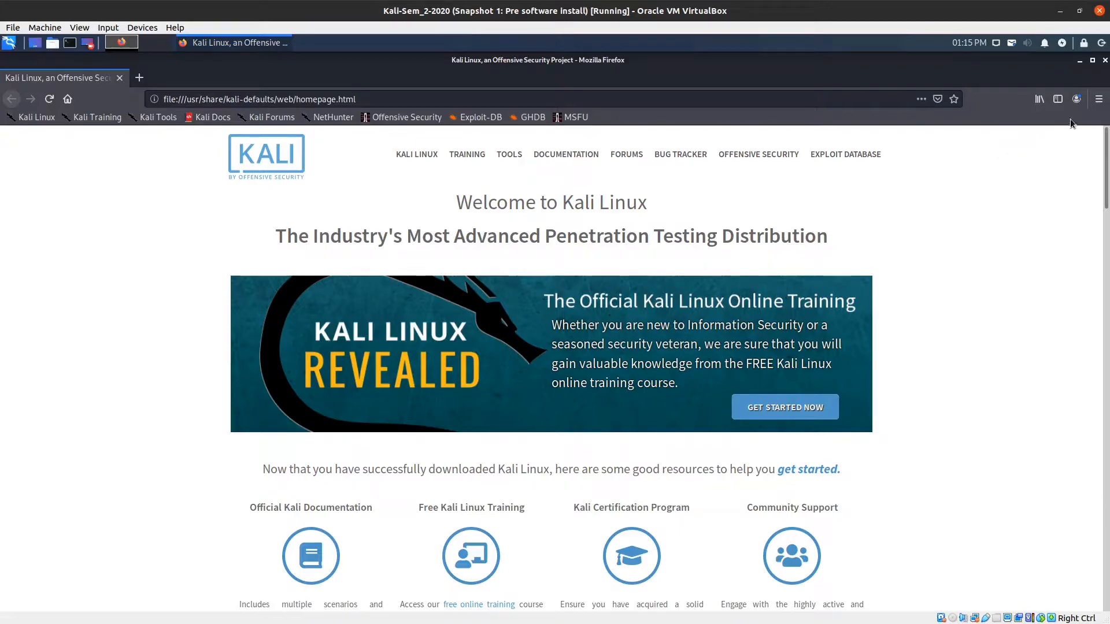
pyautogui.click(1099, 99)
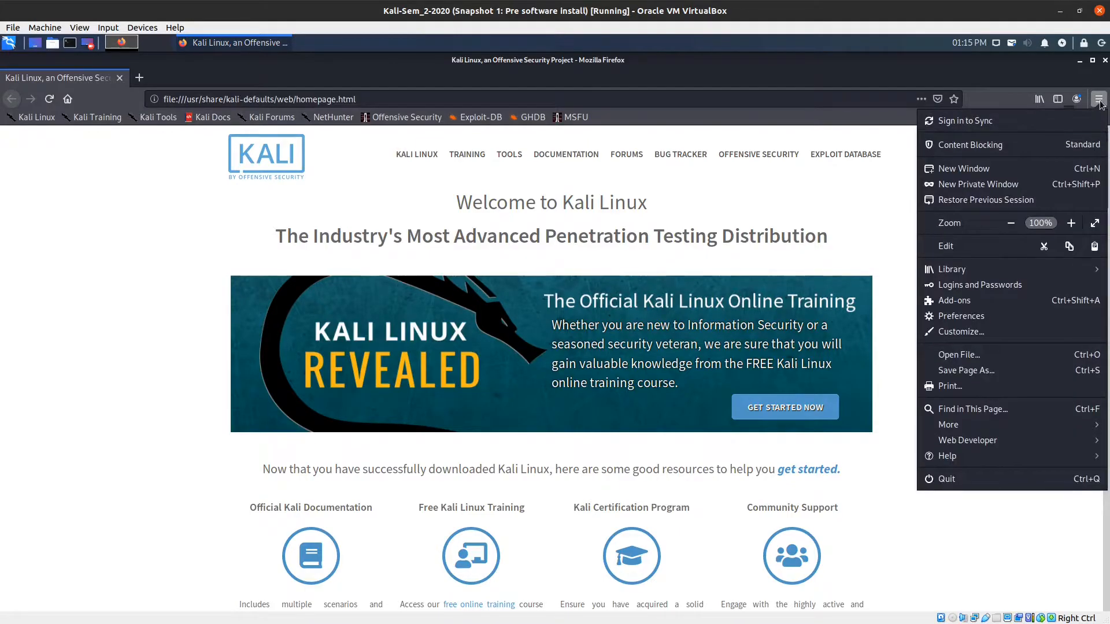
pyautogui.click(968, 318)
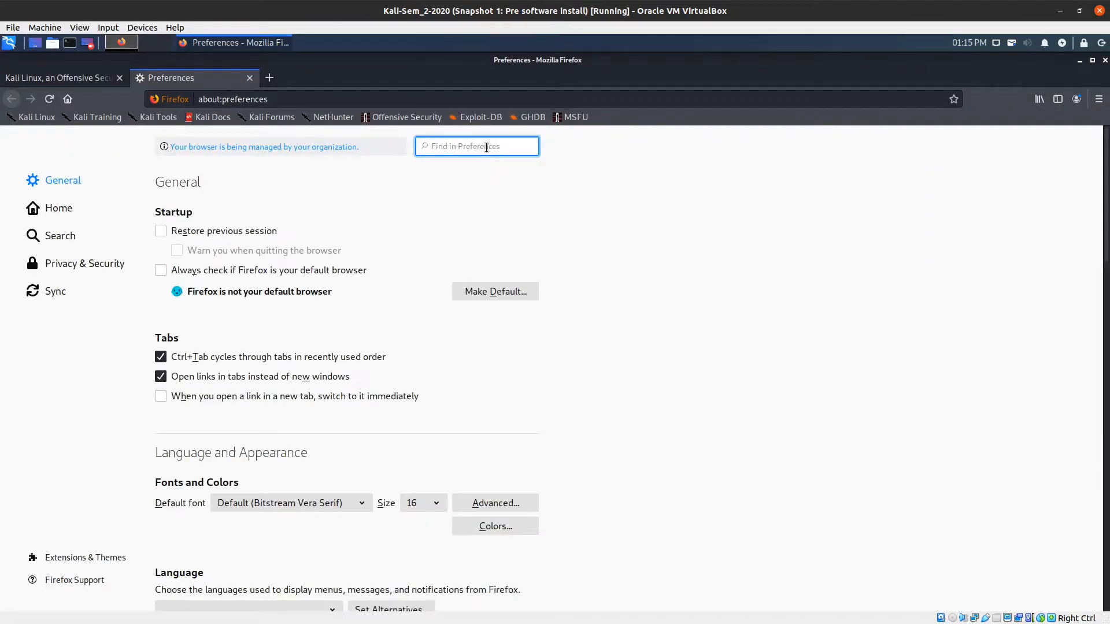
pyautogui.write('proxy')
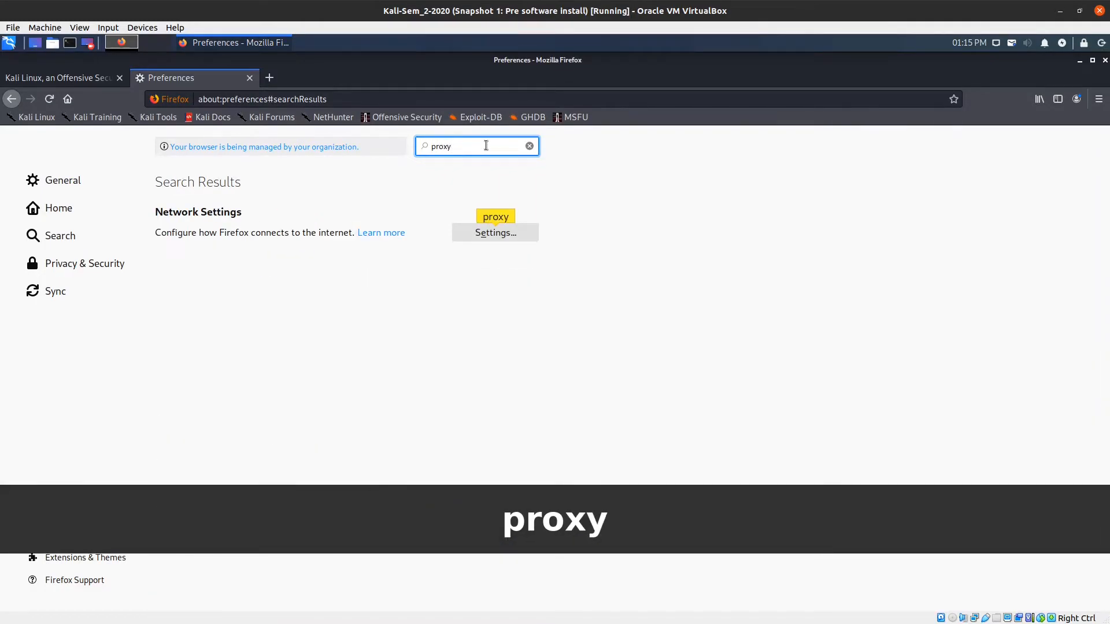
# Set a manual proxy of 127.0.0.1 port 8080 for all protocols and close Preferences.
pyautogui.click(494, 232)
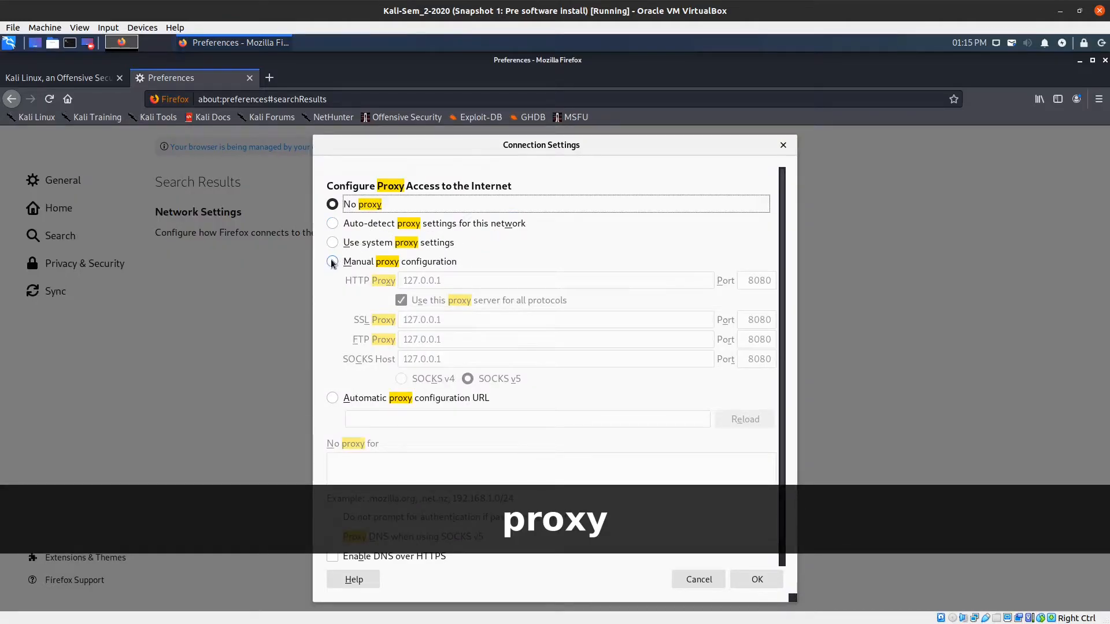
pyautogui.click(333, 263)
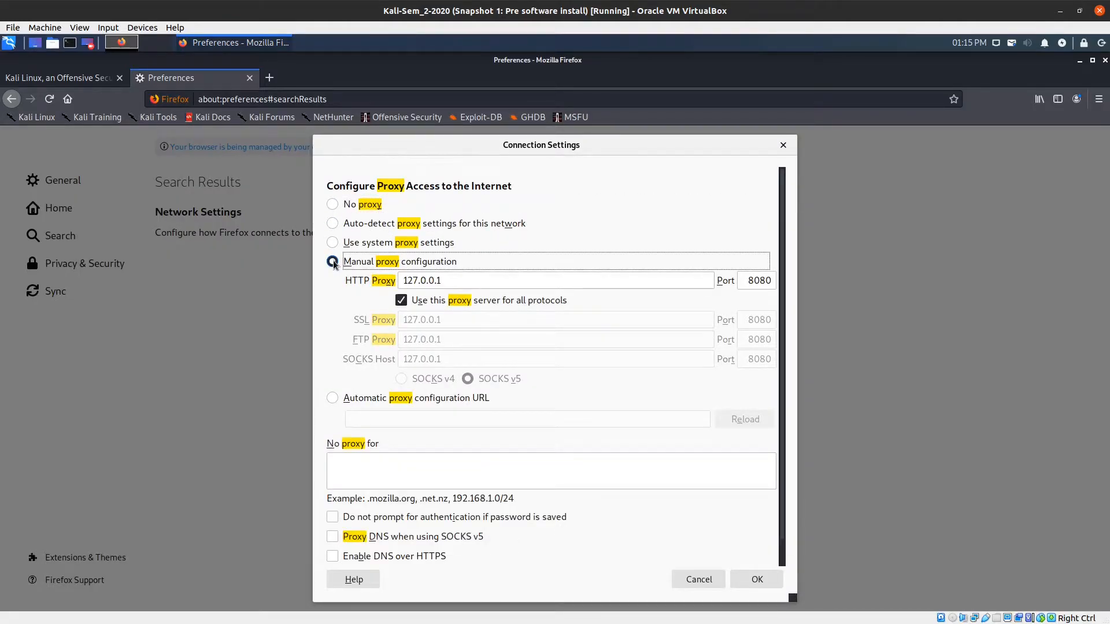
pyautogui.click(398, 280)
pyautogui.click(747, 578)
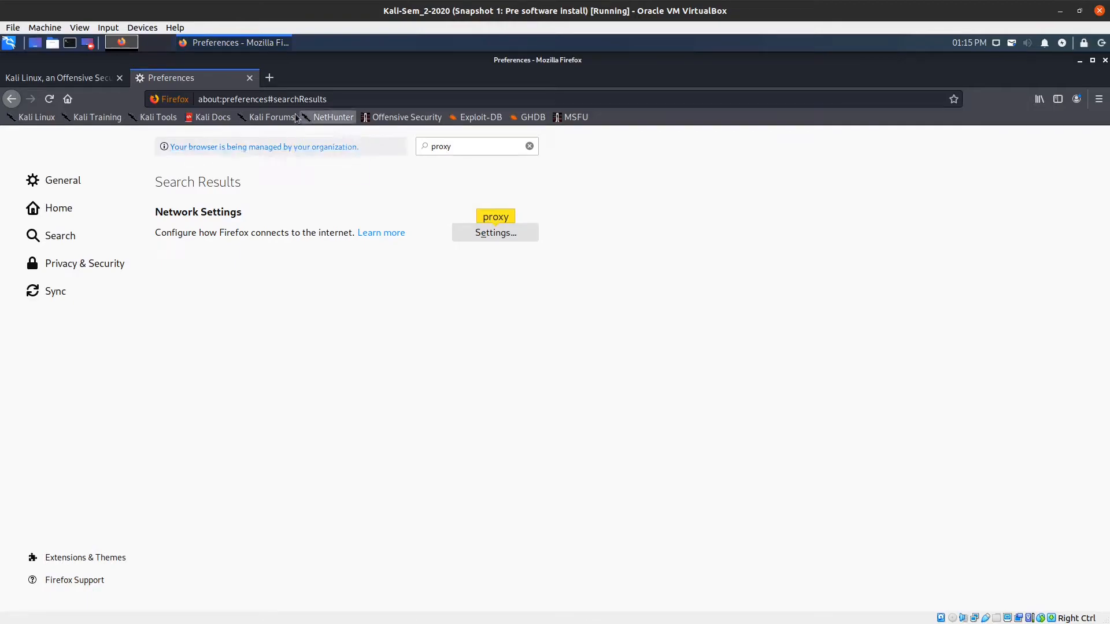
pyautogui.click(250, 79)
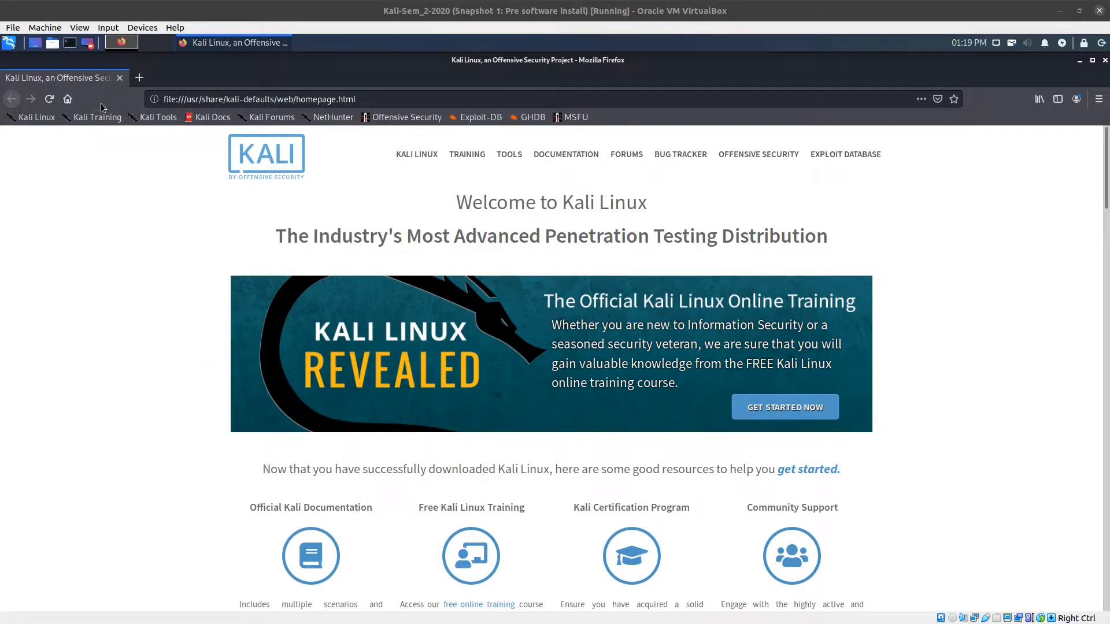
# Launch Burp Suite from Web Application Analysis and start a temporary project with Burp defaults.
pyautogui.click(8, 44)
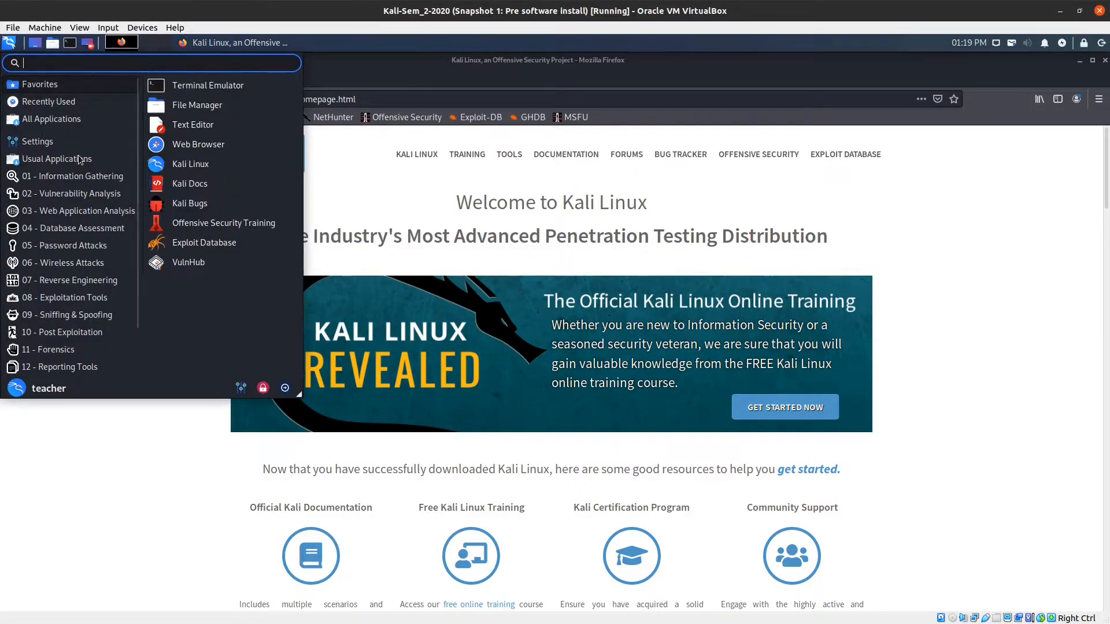
pyautogui.click(67, 211)
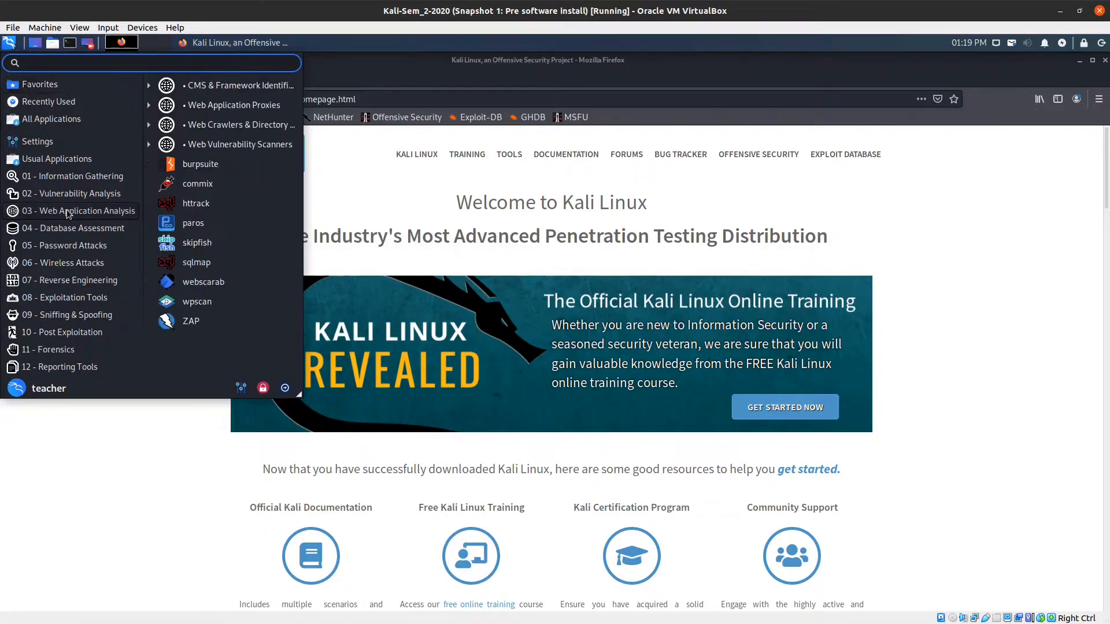
pyautogui.click(200, 165)
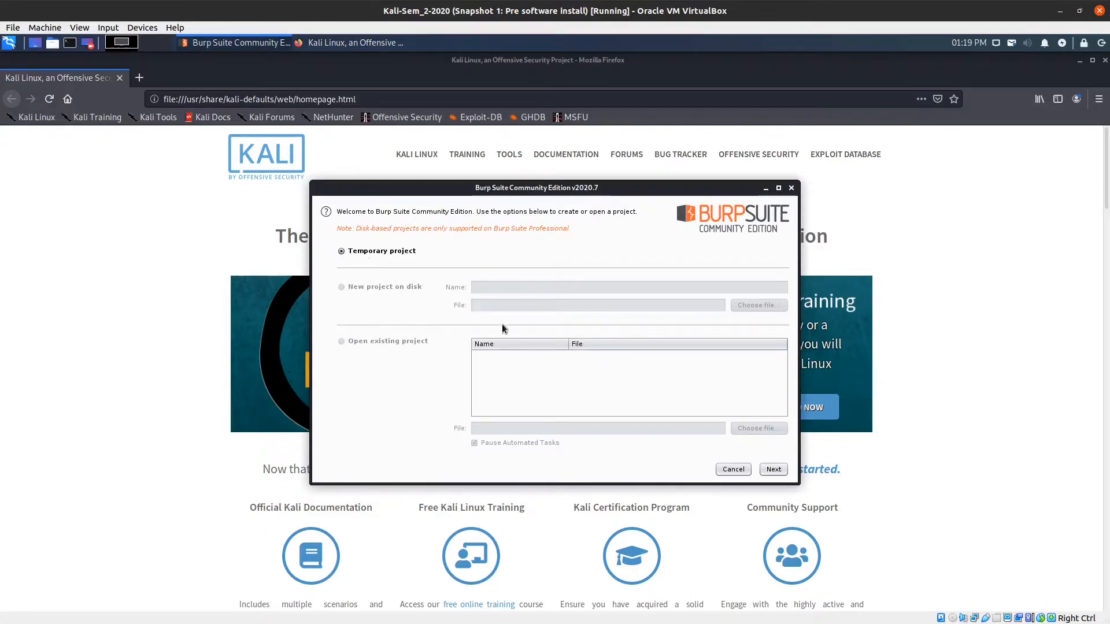
pyautogui.click(769, 469)
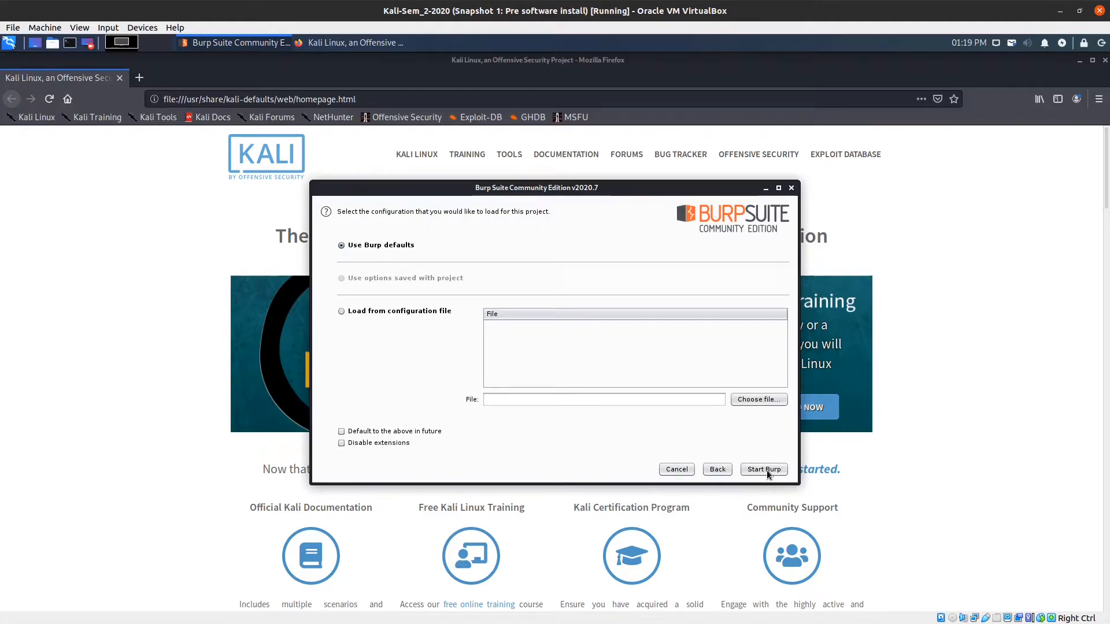
pyautogui.click(767, 470)
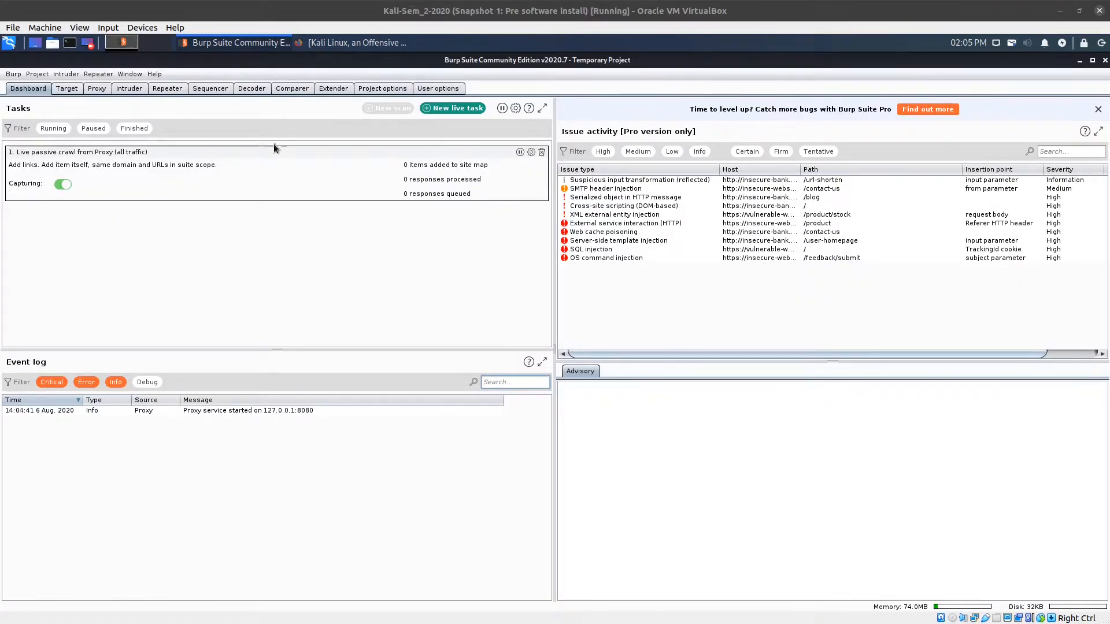
# In Proxy > Options, enable the HTTP method (get|post) client request interception rule.
pyautogui.click(97, 90)
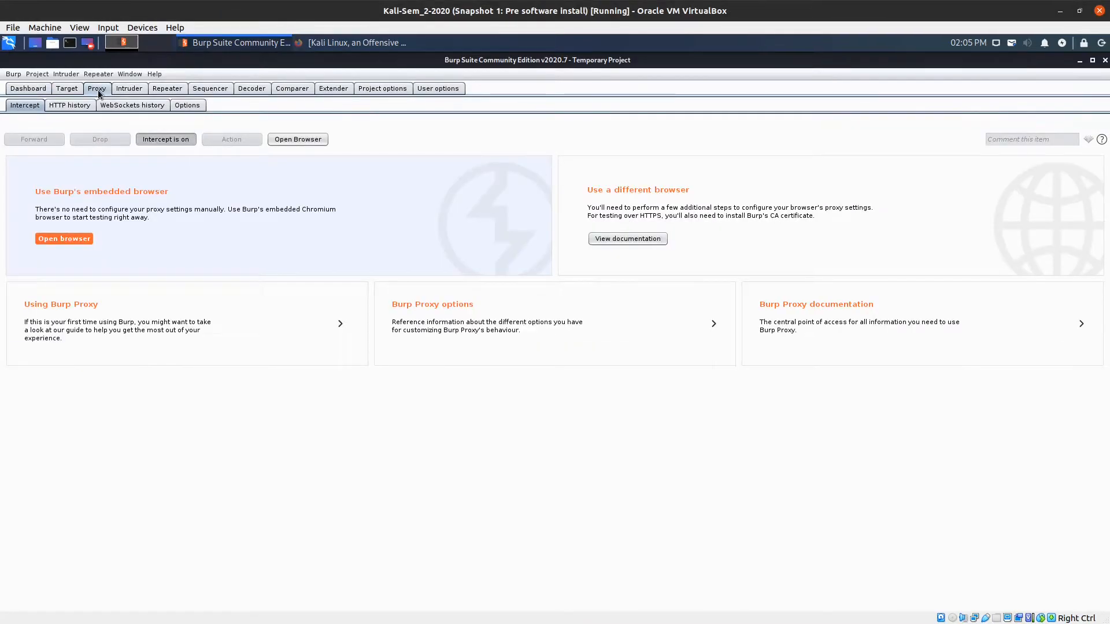
pyautogui.click(186, 106)
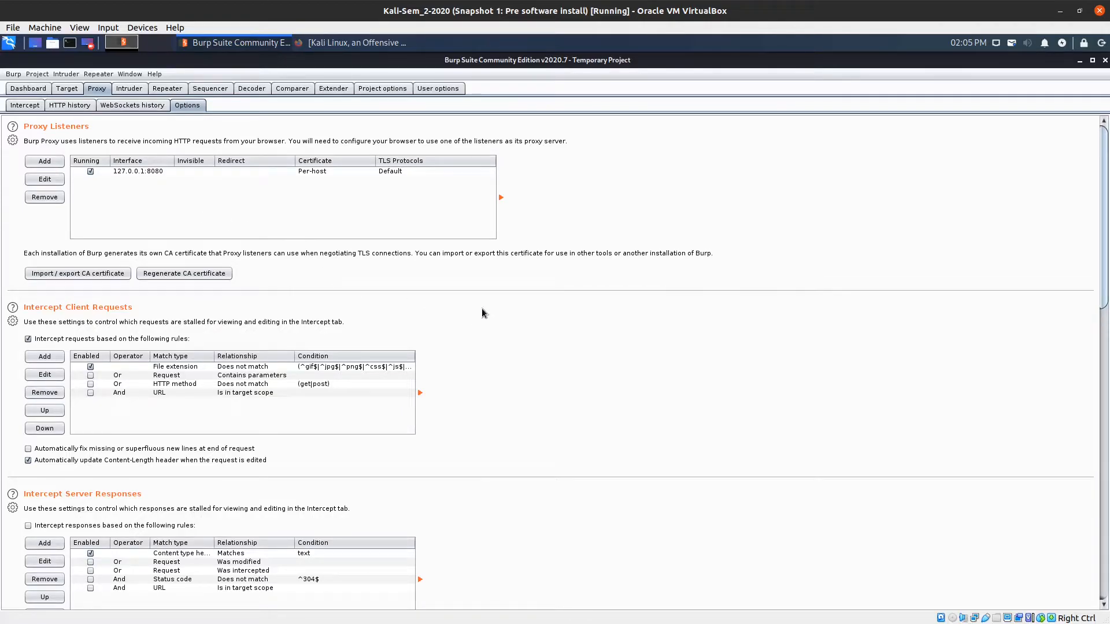
pyautogui.scroll(-3, 483, 313)
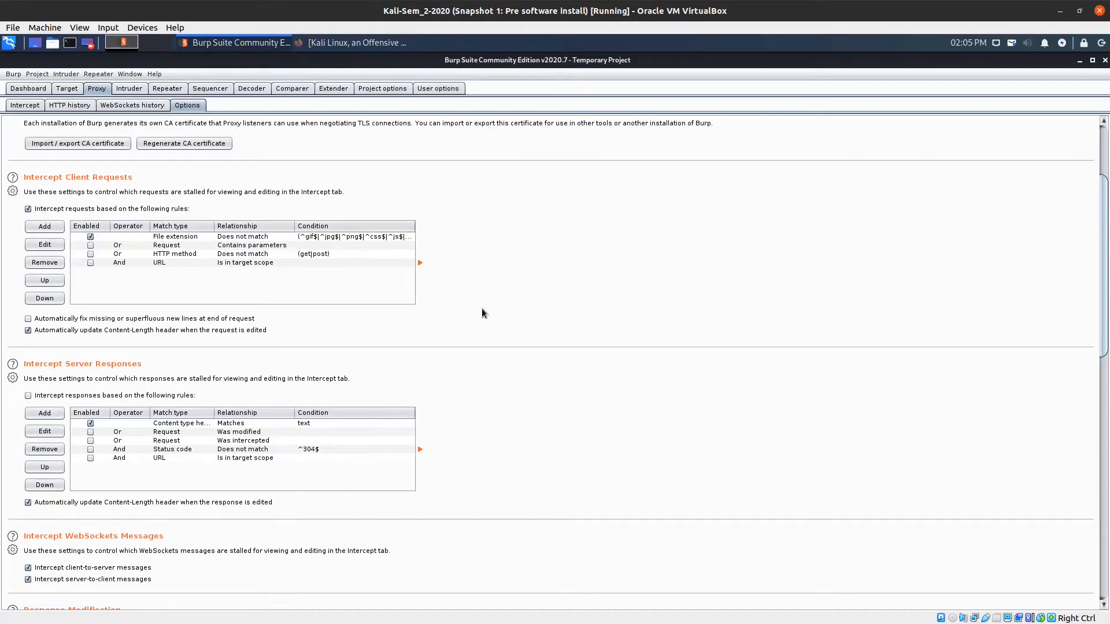
pyautogui.click(90, 256)
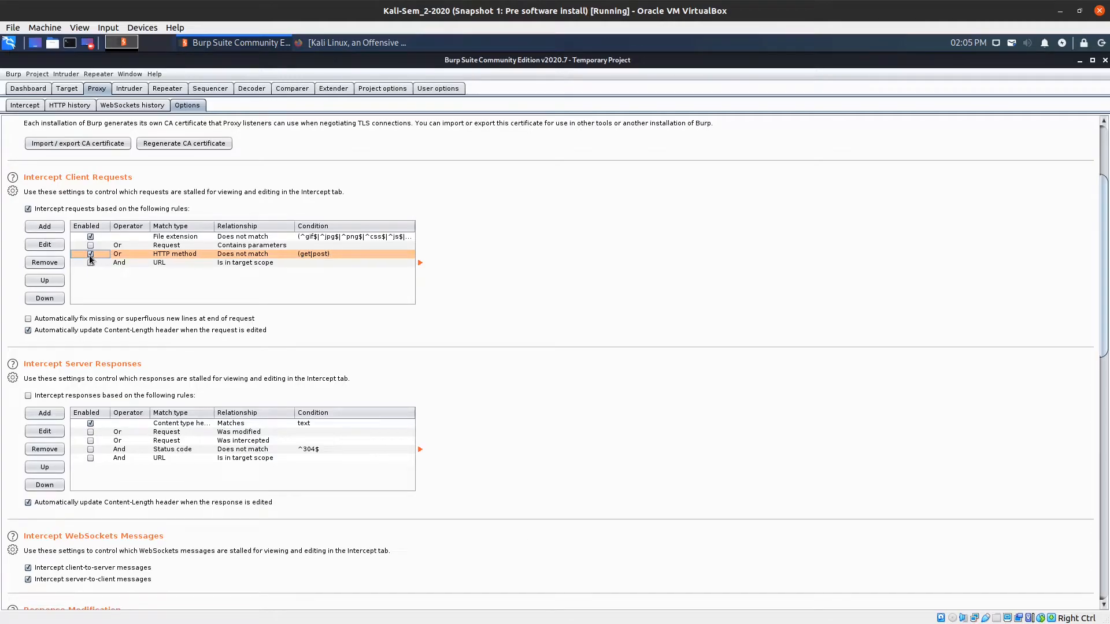
# Edit the HTTP method rule to operator And, relationship Matches, condition 'get', and confirm.
pyautogui.click(47, 246)
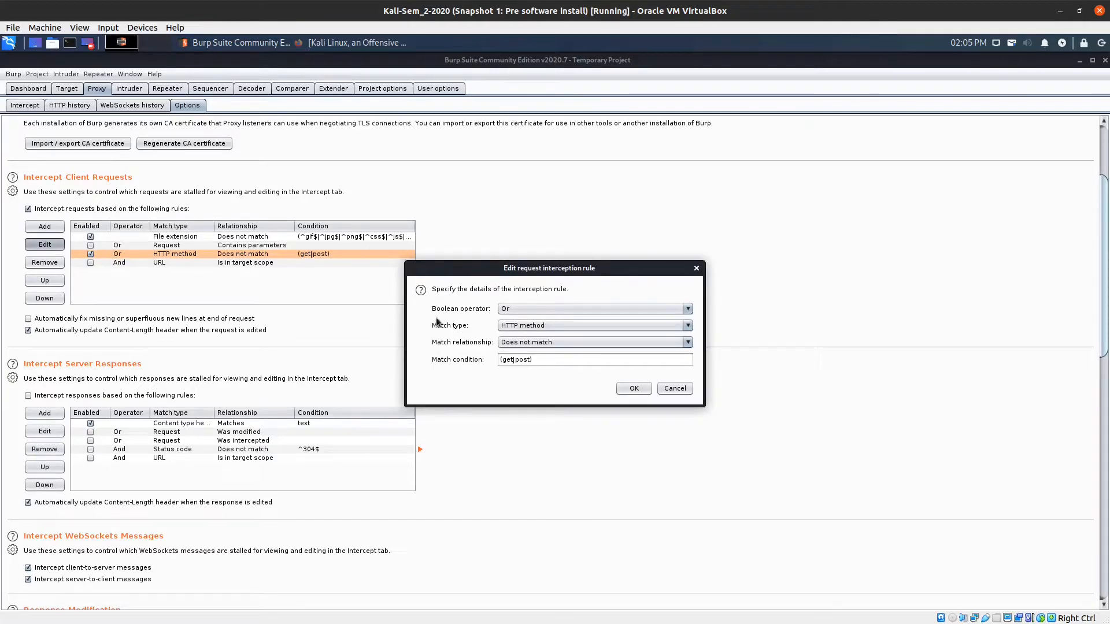
pyautogui.click(524, 310)
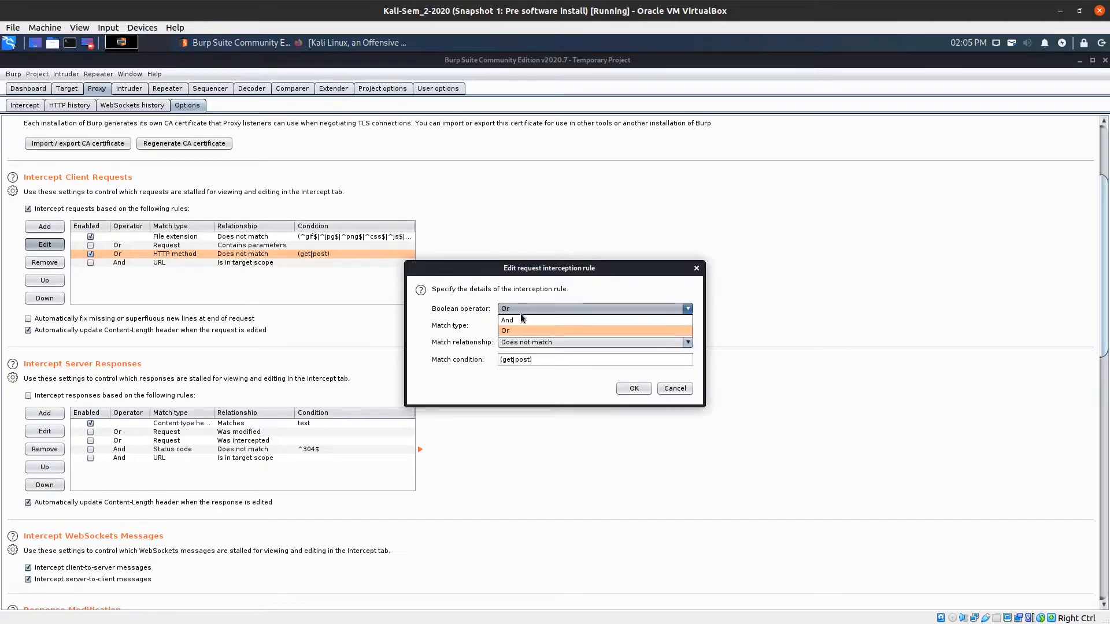
pyautogui.click(515, 319)
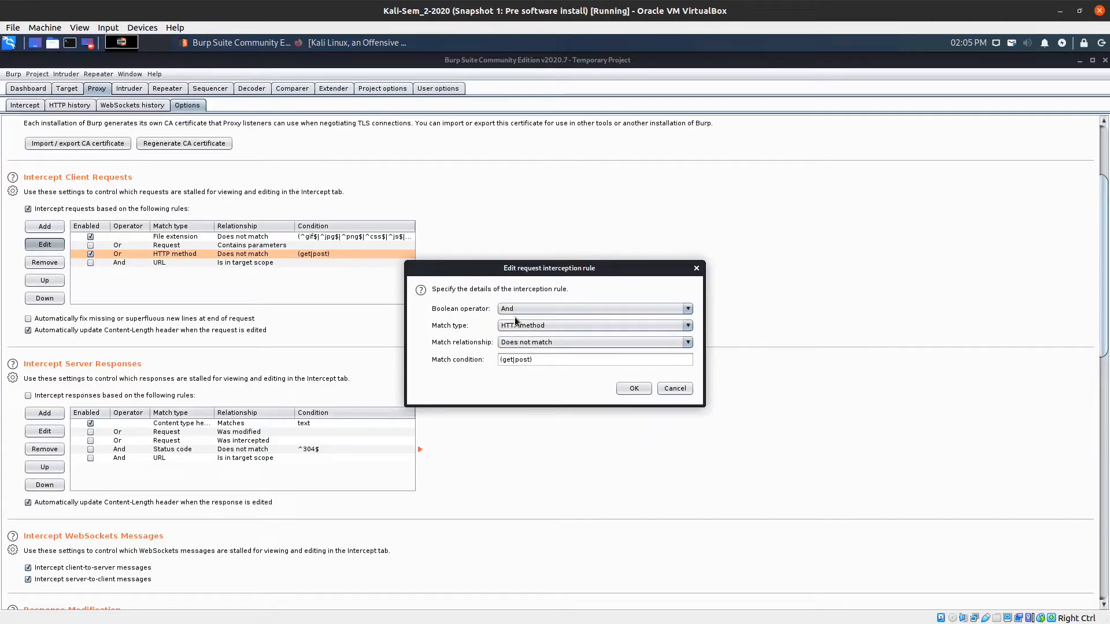
pyautogui.click(529, 345)
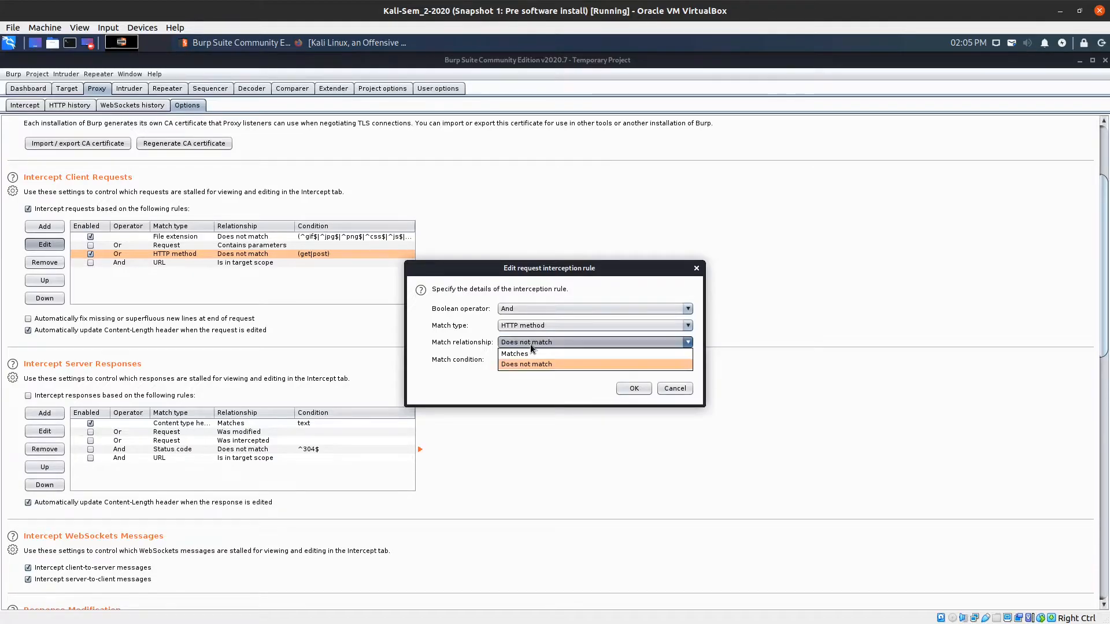
pyautogui.click(524, 354)
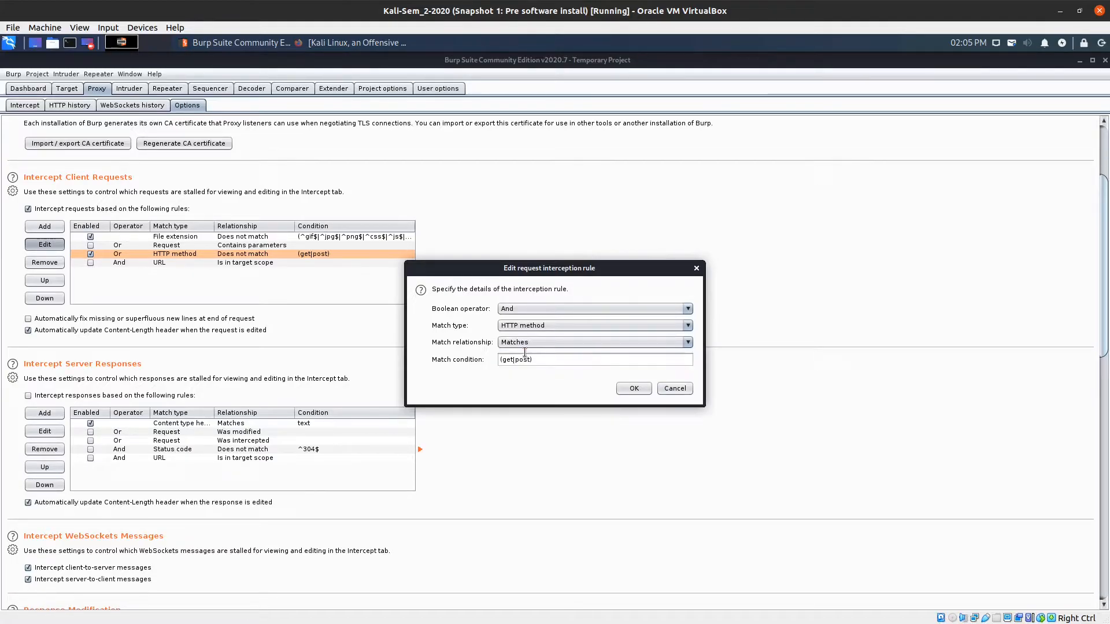
pyautogui.moveTo(534, 359); pyautogui.dragTo(498, 361)
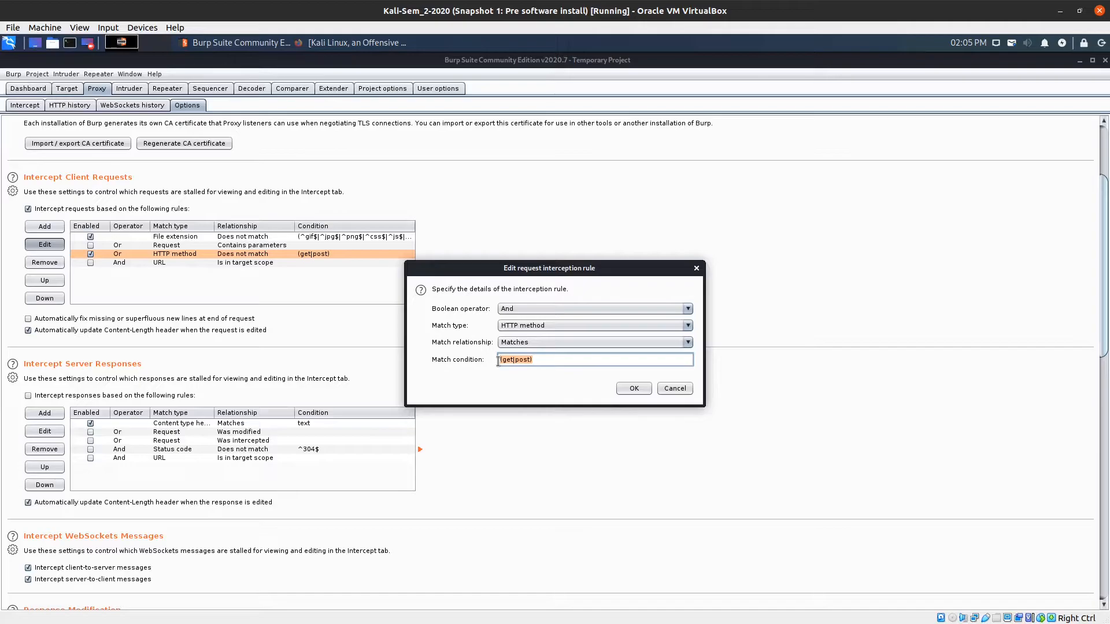
pyautogui.write('get')
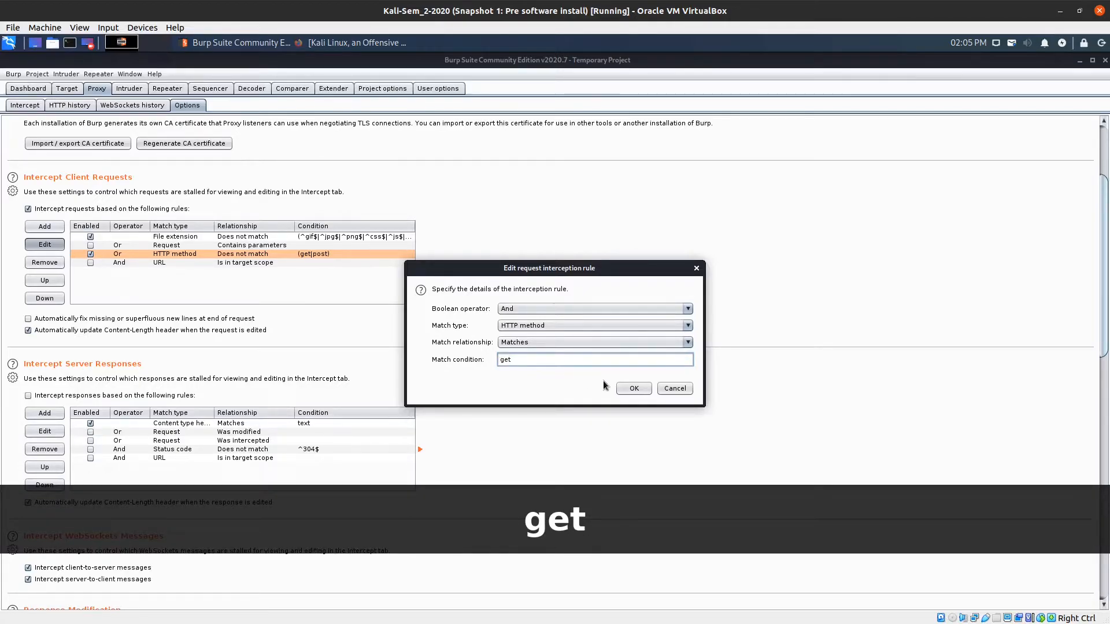
pyautogui.click(619, 387)
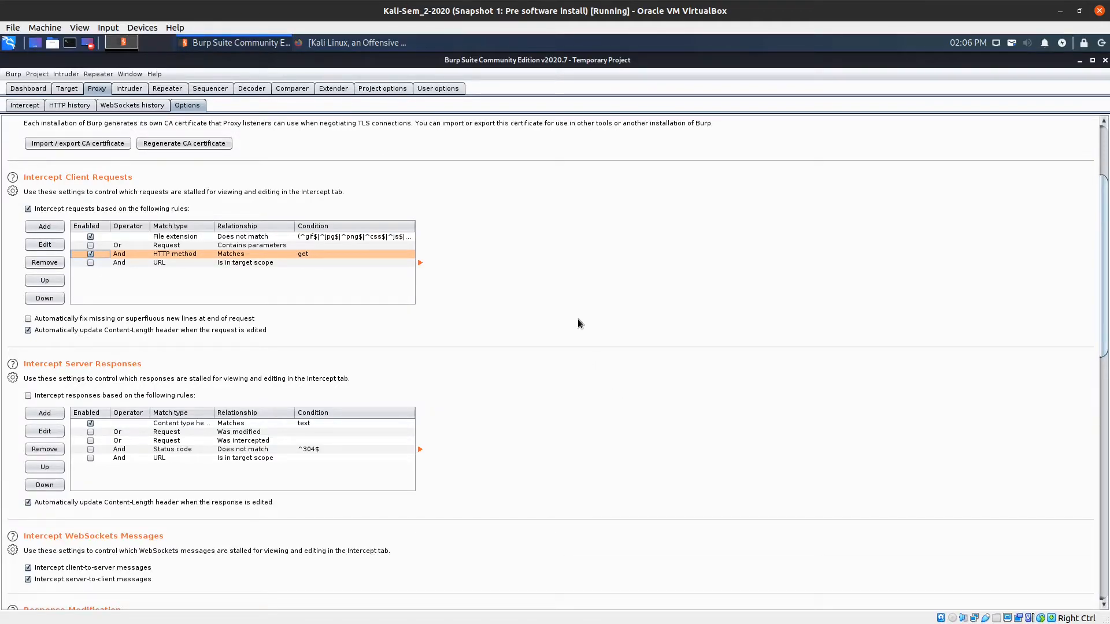
pyautogui.scroll(5, 539, 270)
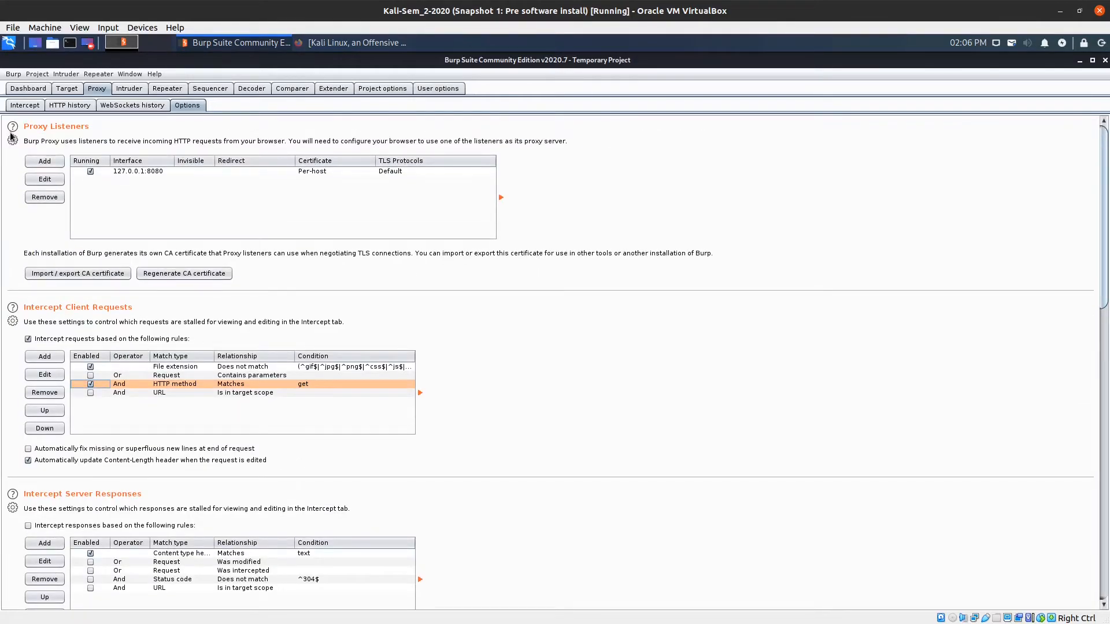
# Show the Proxy Intercept sub-tab with interception on.
pyautogui.click(22, 106)
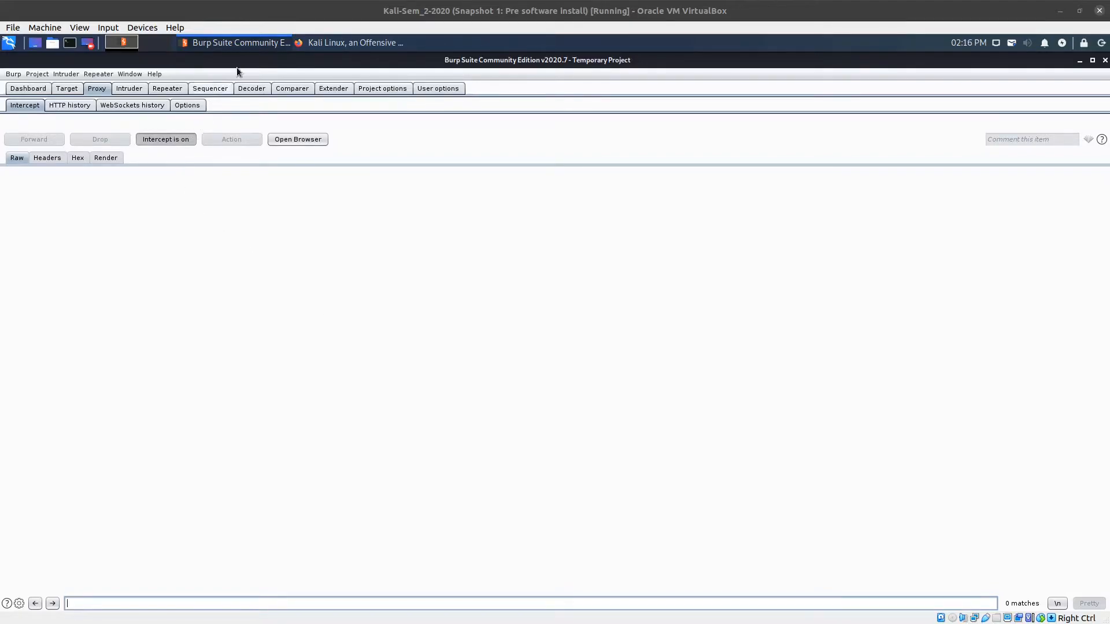
# Browse Firefox to 192.168.100.7 so Burp intercepts the GET / request.
pyautogui.click(317, 44)
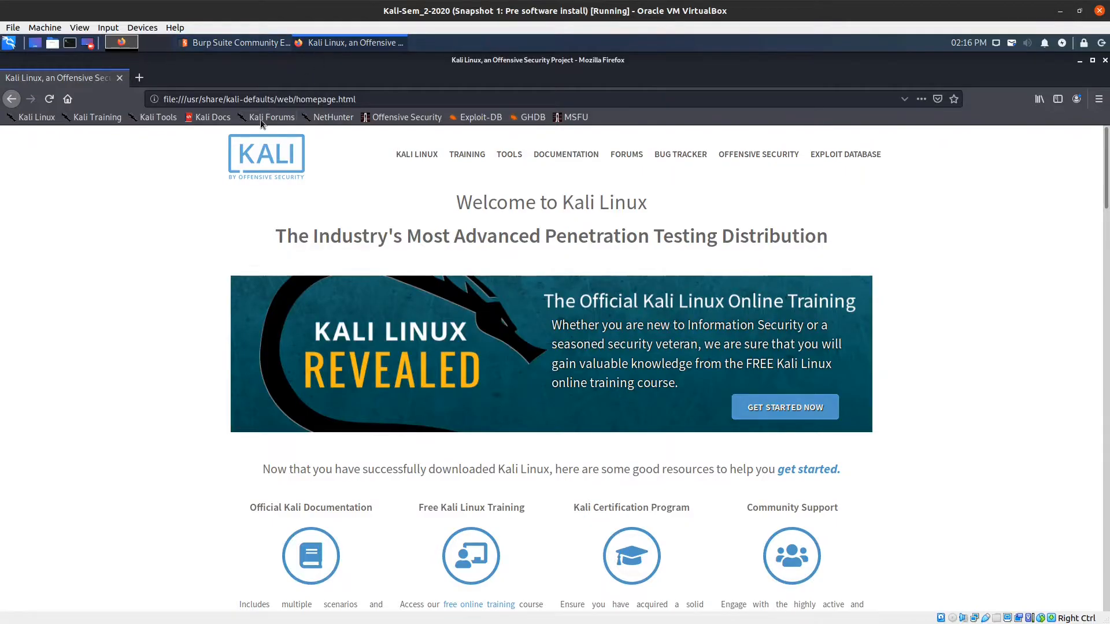
pyautogui.click(258, 101)
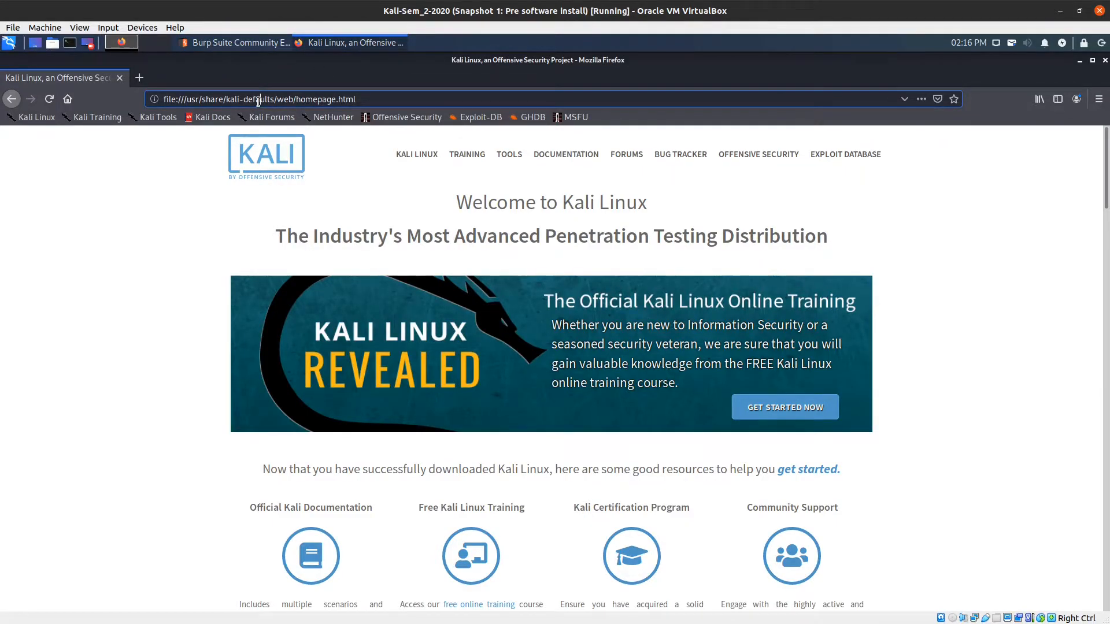
pyautogui.hotkey('ctrl', 'a')
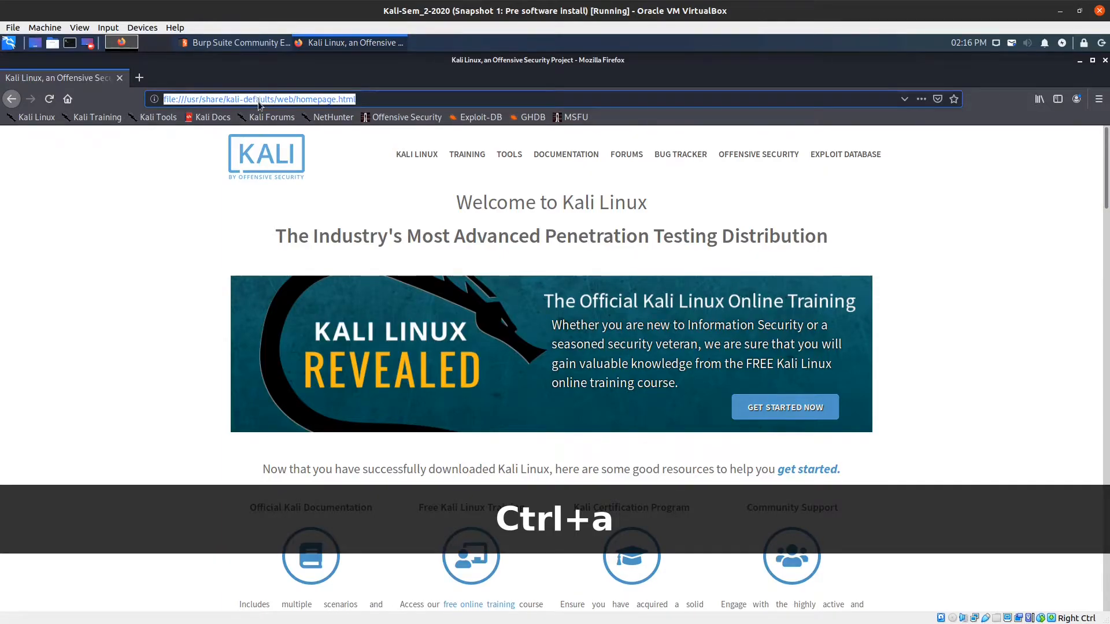
pyautogui.write('192.168')
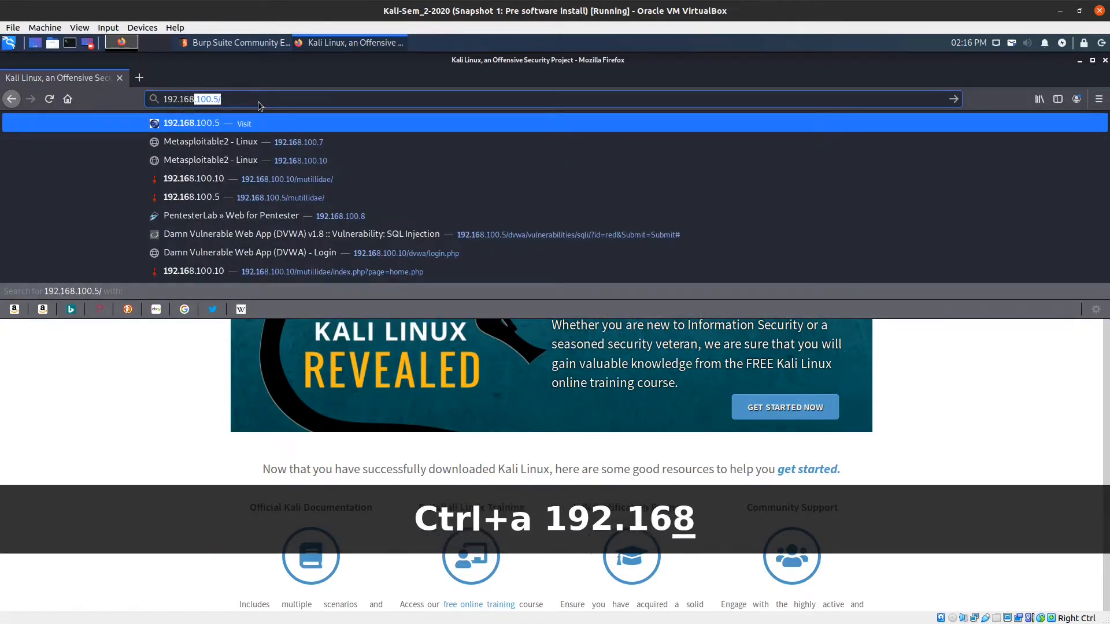
pyautogui.write('.100.7')
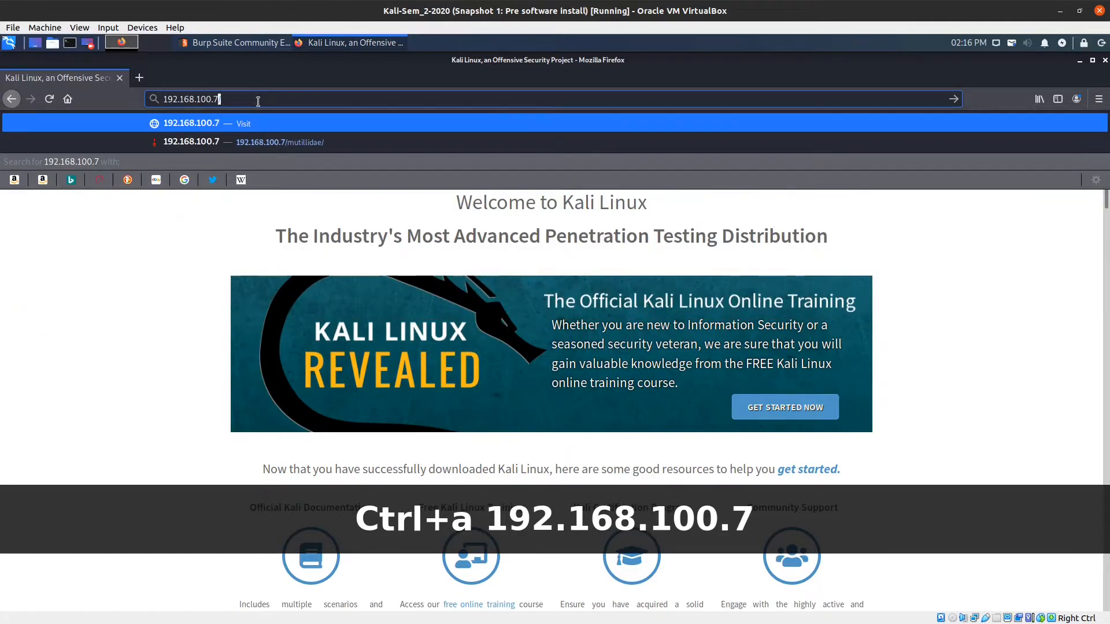
pyautogui.press('Return')
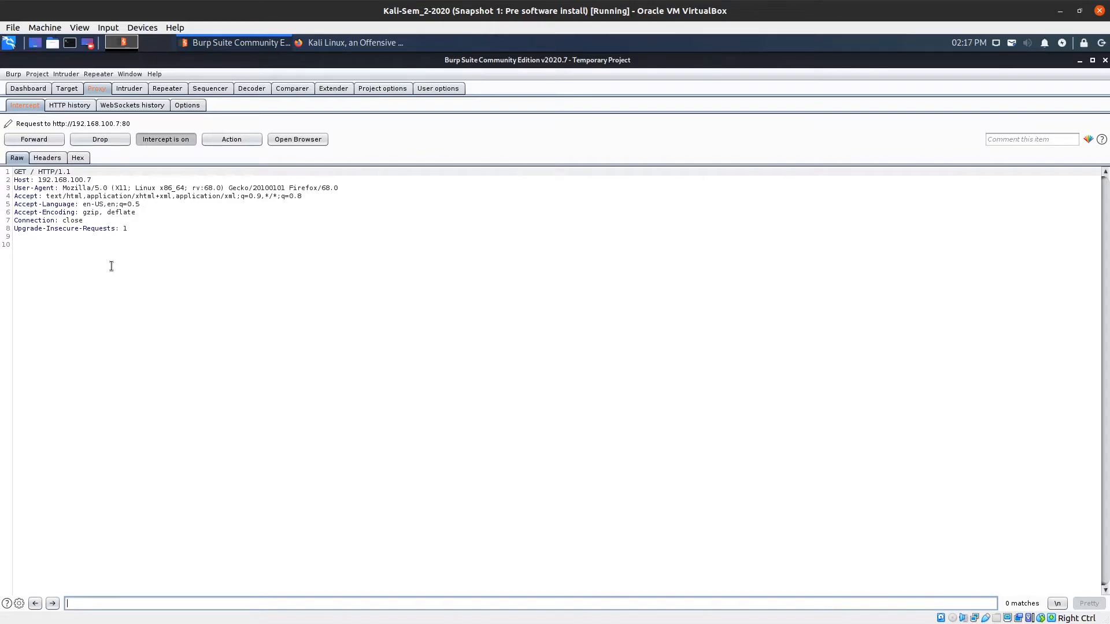
# Apply Do intercept > Response to this request to the captured GET / request.
pyautogui.rightClick(136, 228)
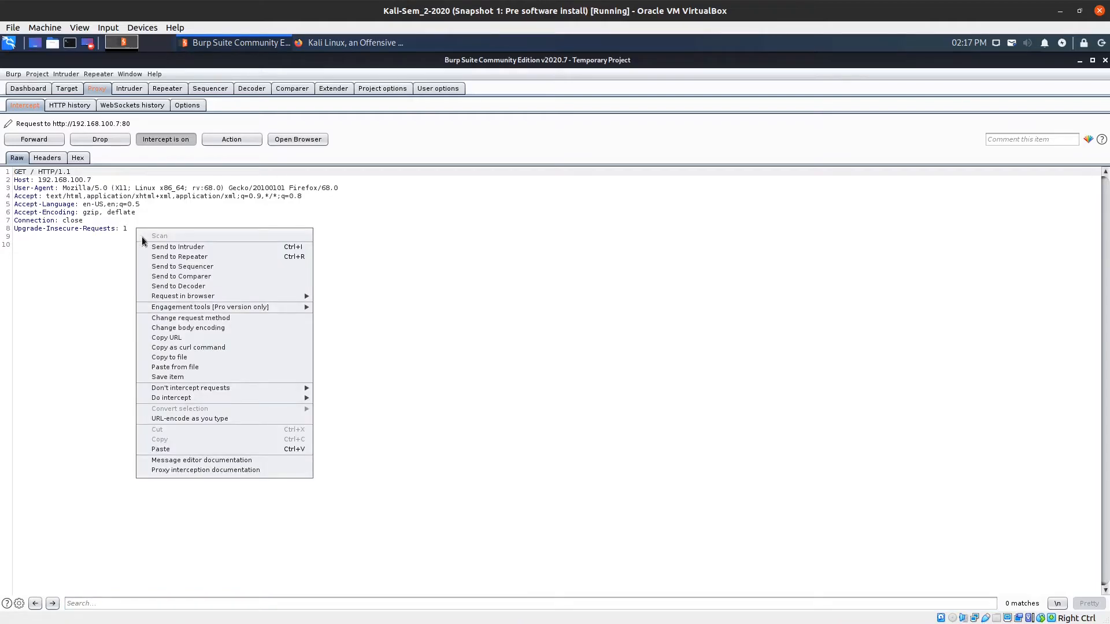
pyautogui.moveTo(179, 401)
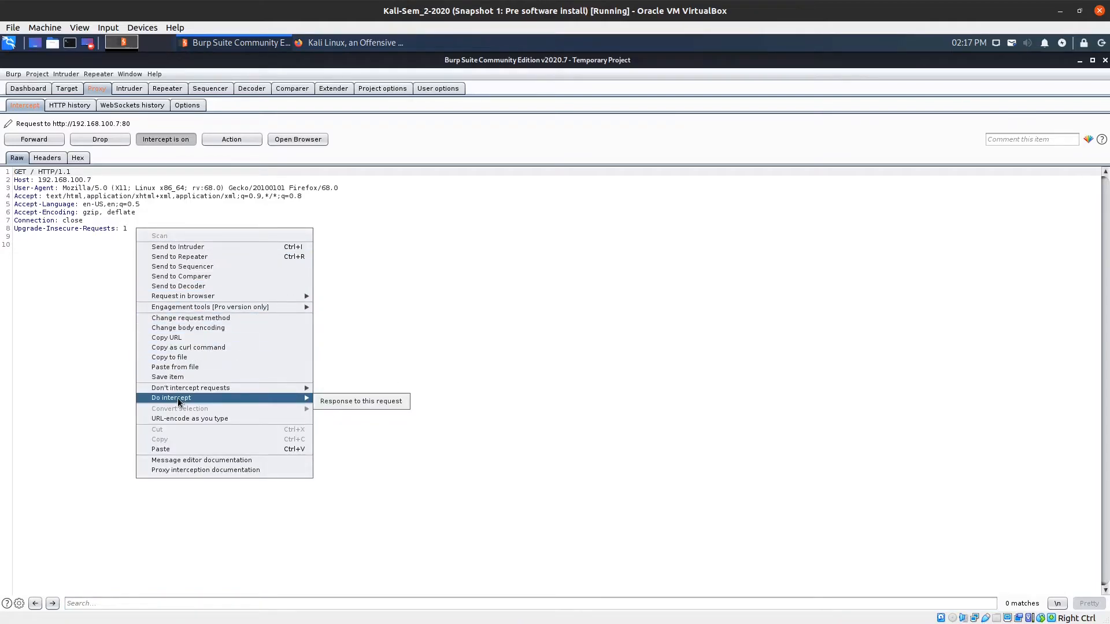
pyautogui.click(332, 401)
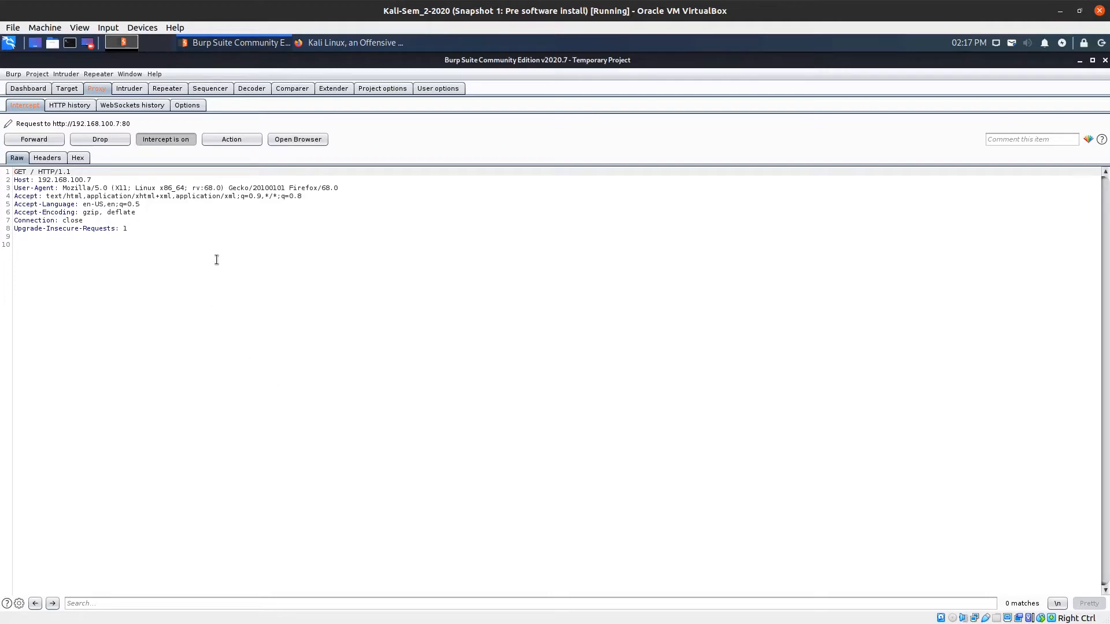
# Forward the GET / request, check Firefox, then view the held HTTP/1.1 200 OK homepage response.
pyautogui.click(44, 141)
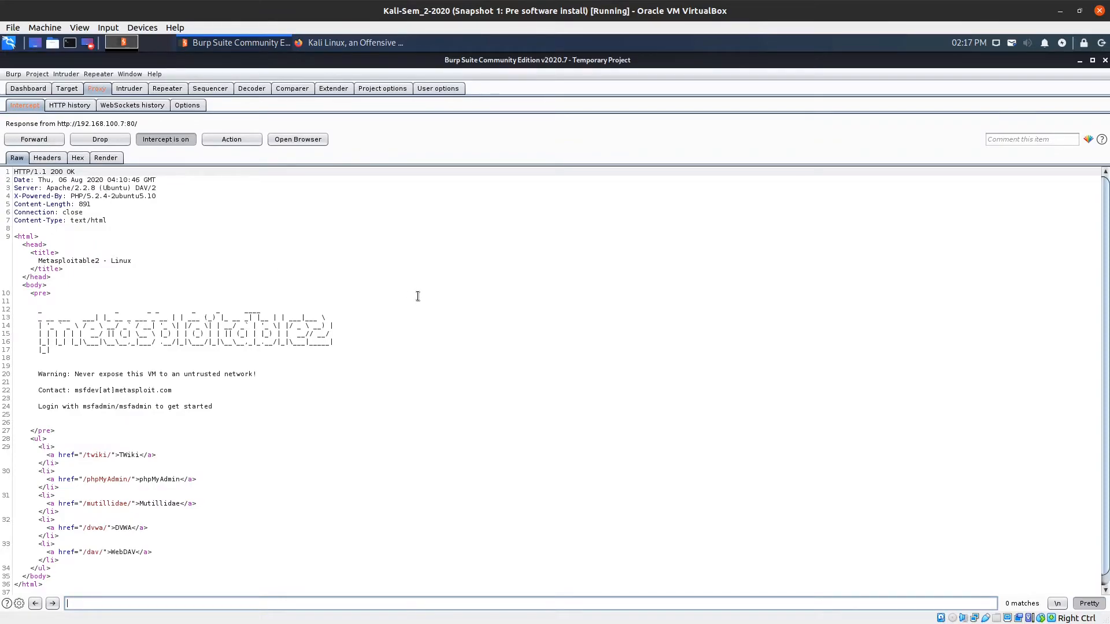
pyautogui.scroll(-1, 432, 302)
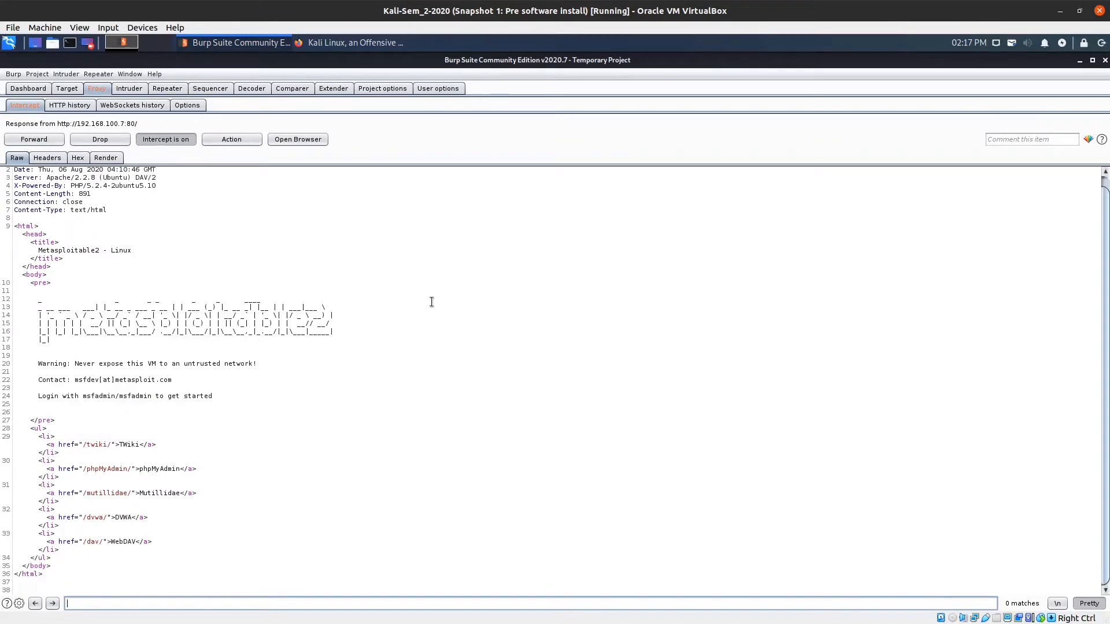
pyautogui.scroll(1, 432, 302)
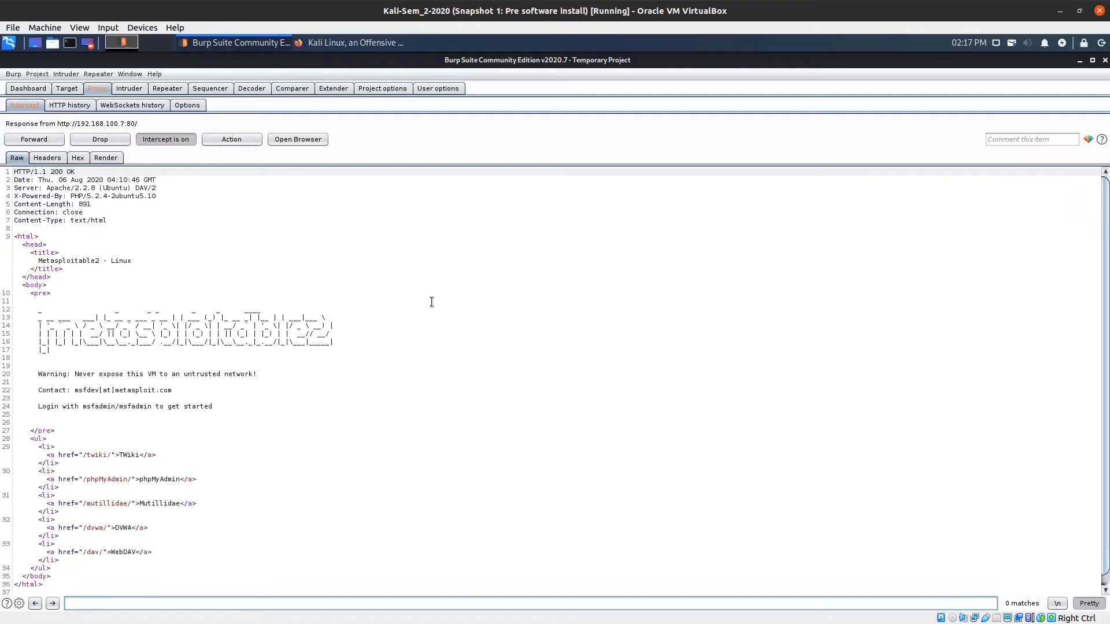
pyautogui.click(365, 46)
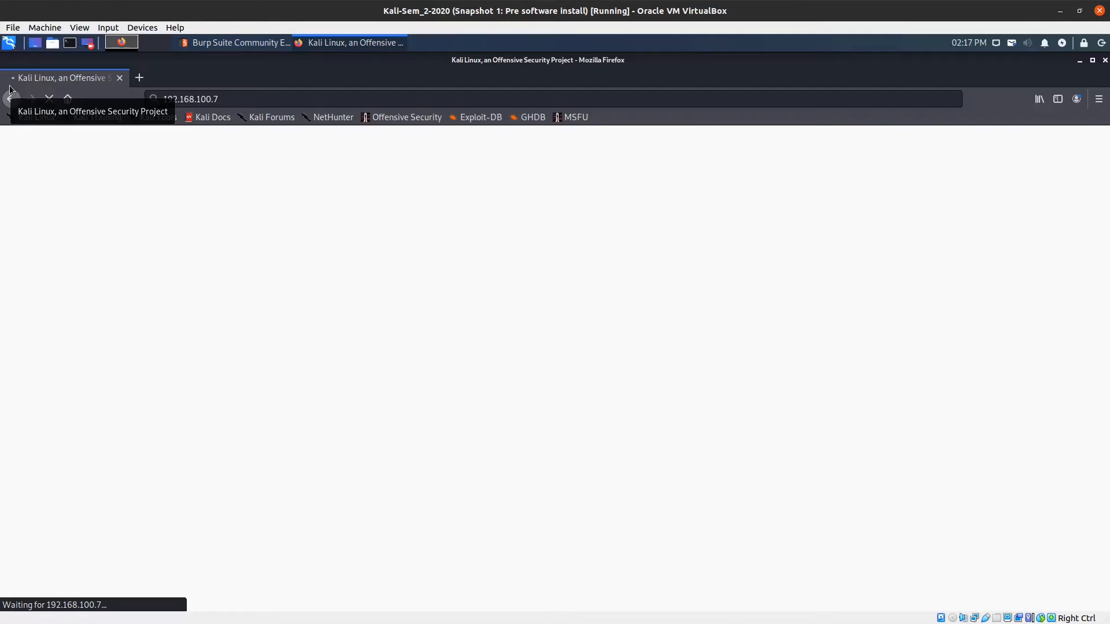
pyautogui.click(216, 44)
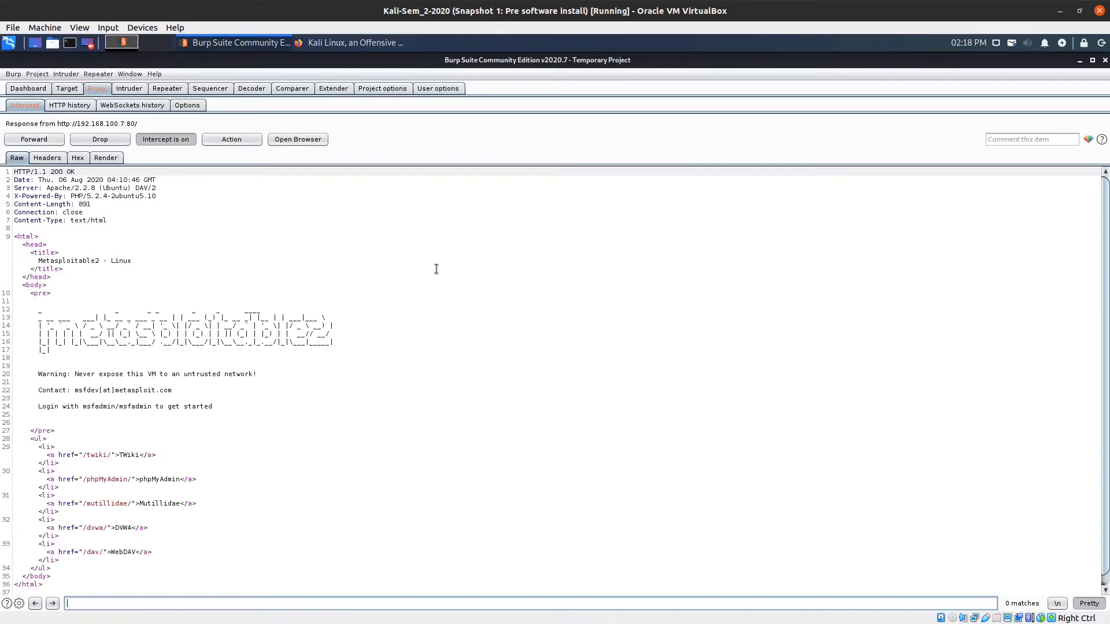
# Replace 'Never' with 'Always' on line 20 and the line-24 username with 'cyclops' in the raw response.
pyautogui.scroll(-1, 437, 269)
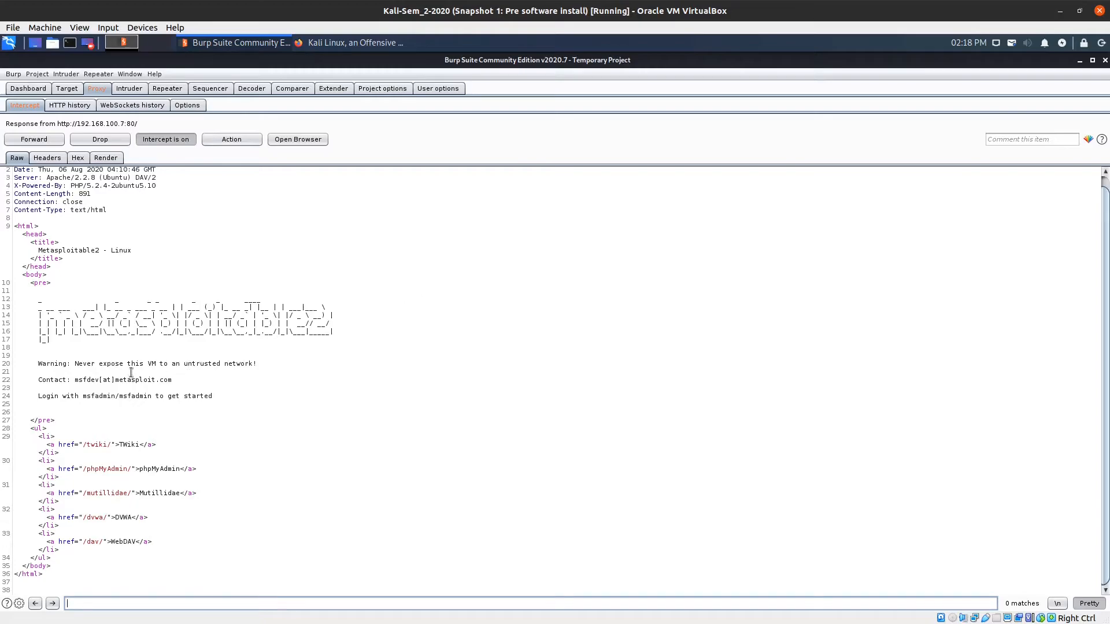
pyautogui.moveTo(75, 363); pyautogui.dragTo(95, 365)
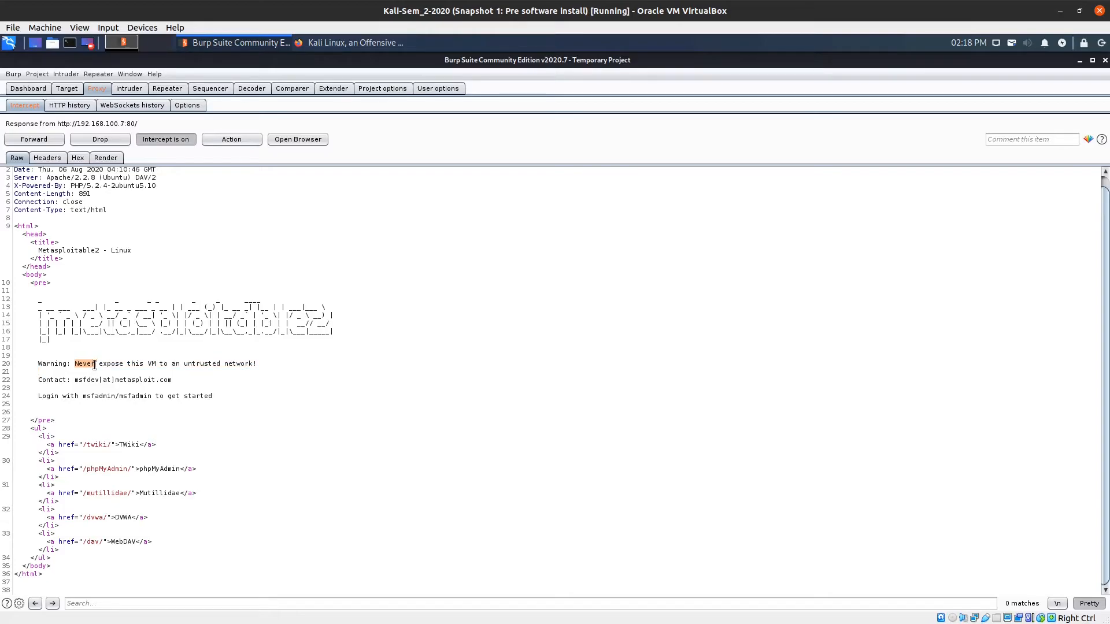
pyautogui.write('Always')
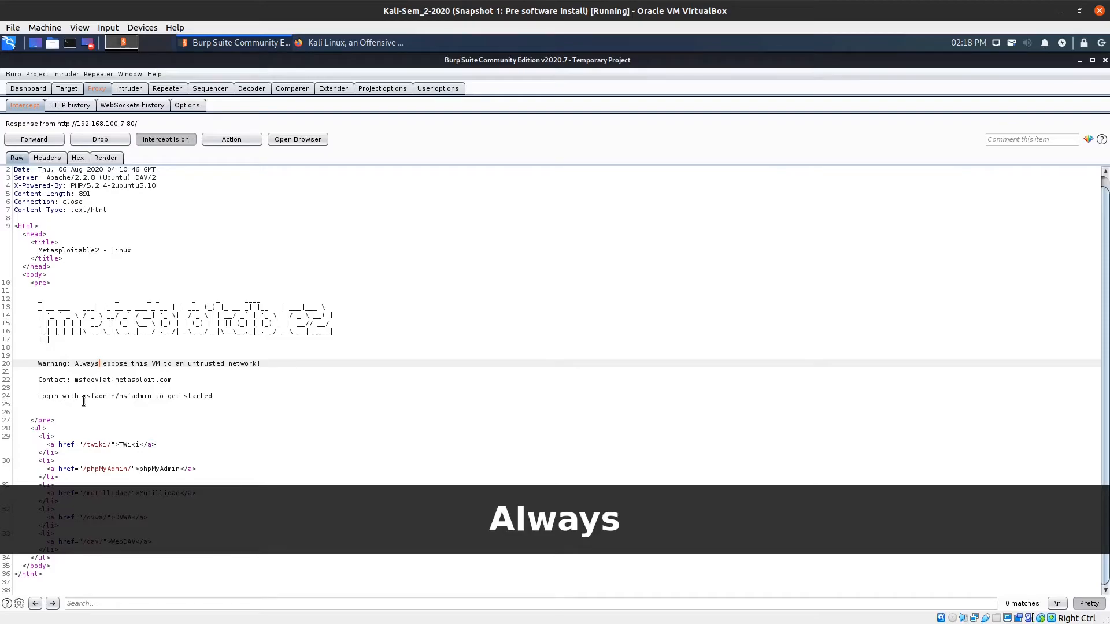
pyautogui.moveTo(84, 398); pyautogui.dragTo(117, 399)
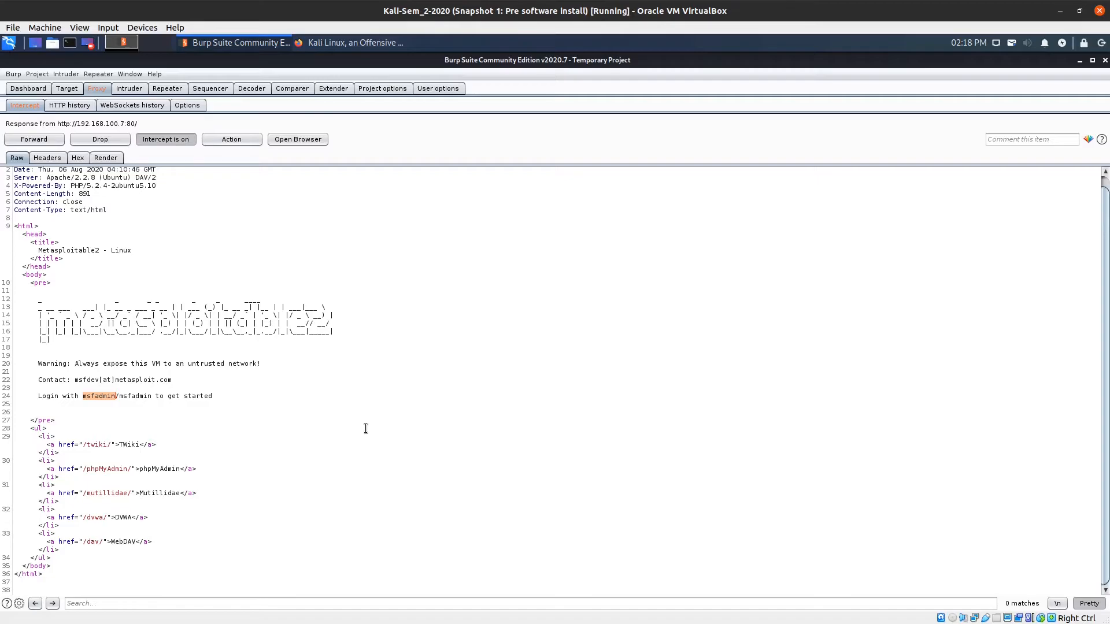
pyautogui.write('cyclops')
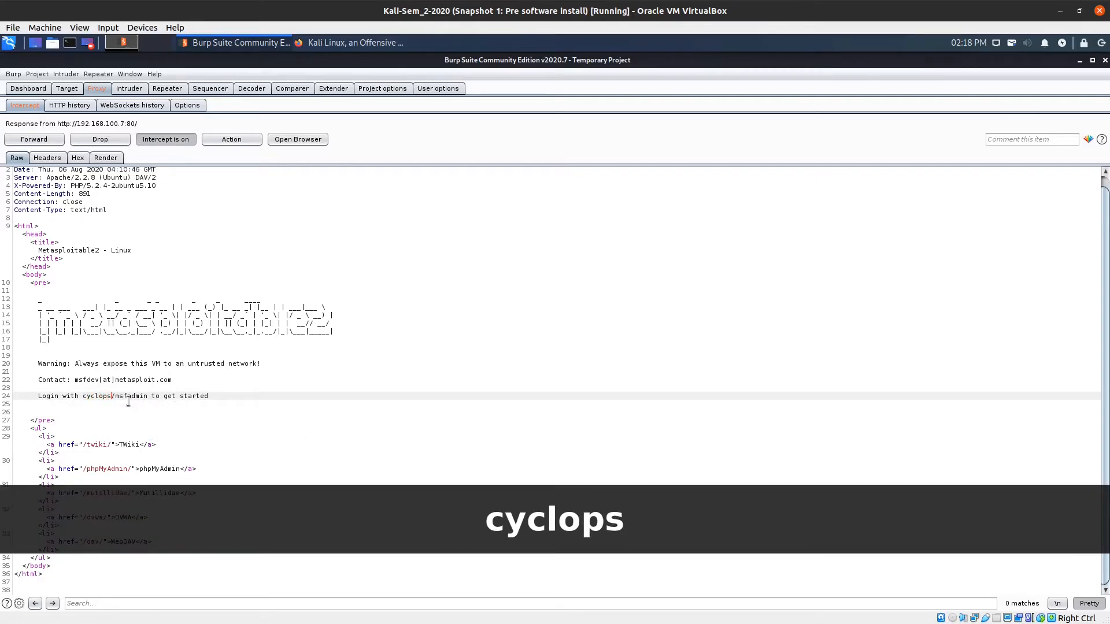
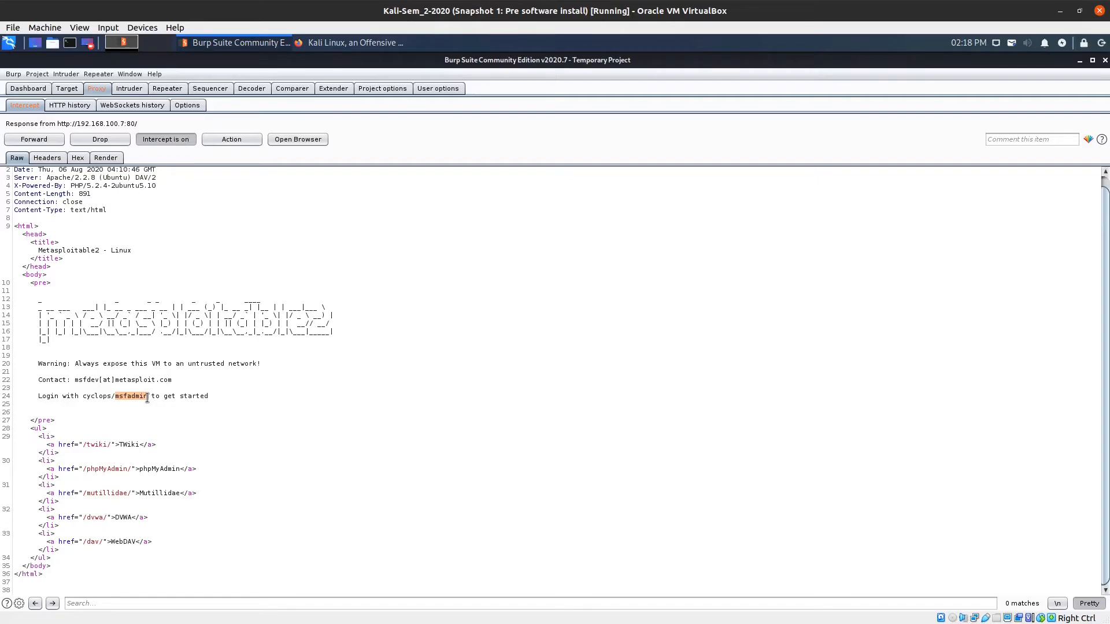
# Overwrite the line-24 password in the raw response with a new value and forward it to the browser.
pyautogui.write('Use')
pyautogui.write('TheSo')
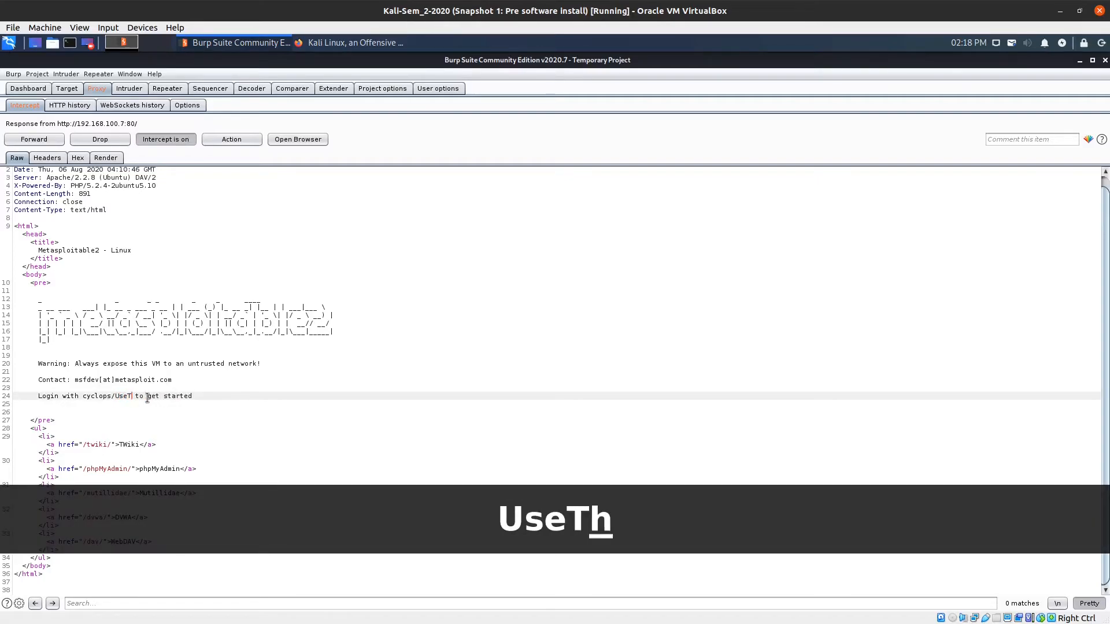
pyautogui.write('urce')
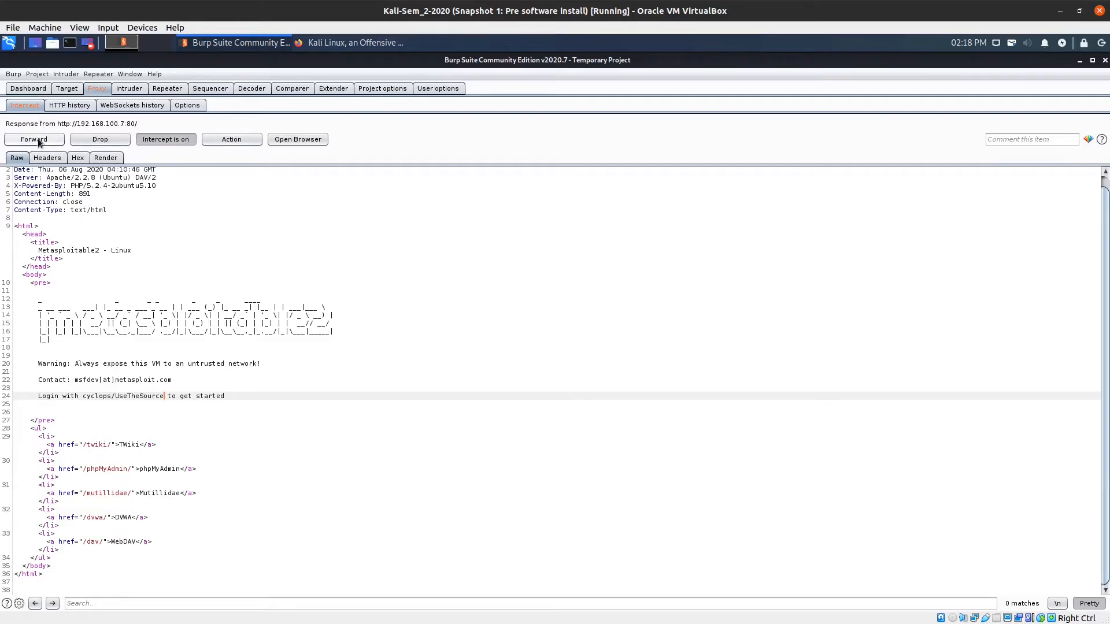
pyautogui.click(35, 139)
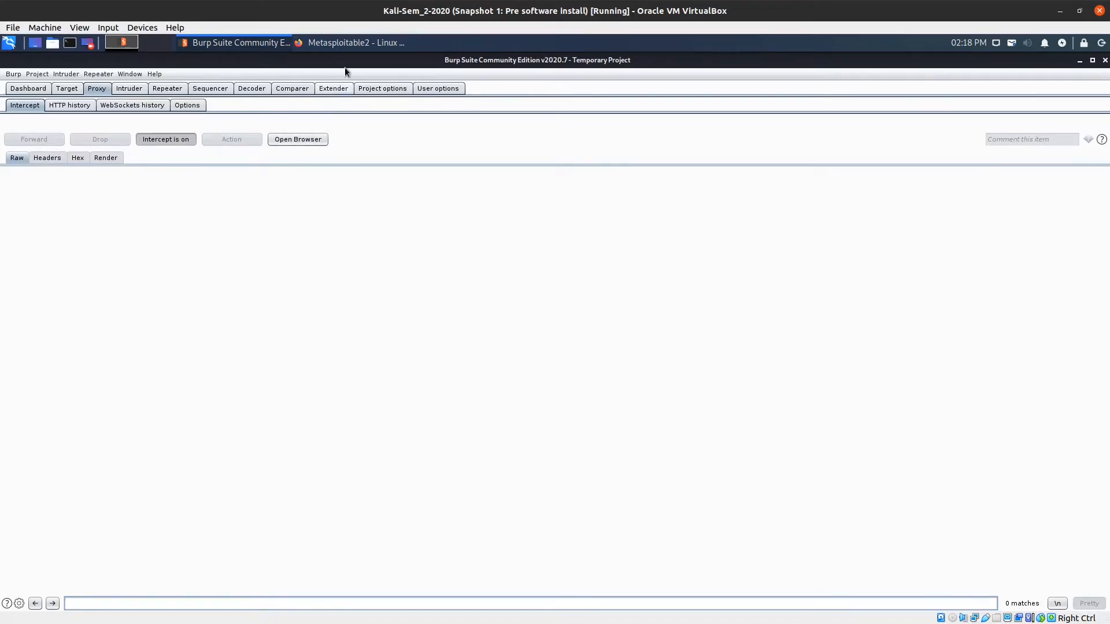
# Switch to Firefox and highlight the tampered warning sentence and Login credentials on the Metasploitable2 page.
pyautogui.click(354, 44)
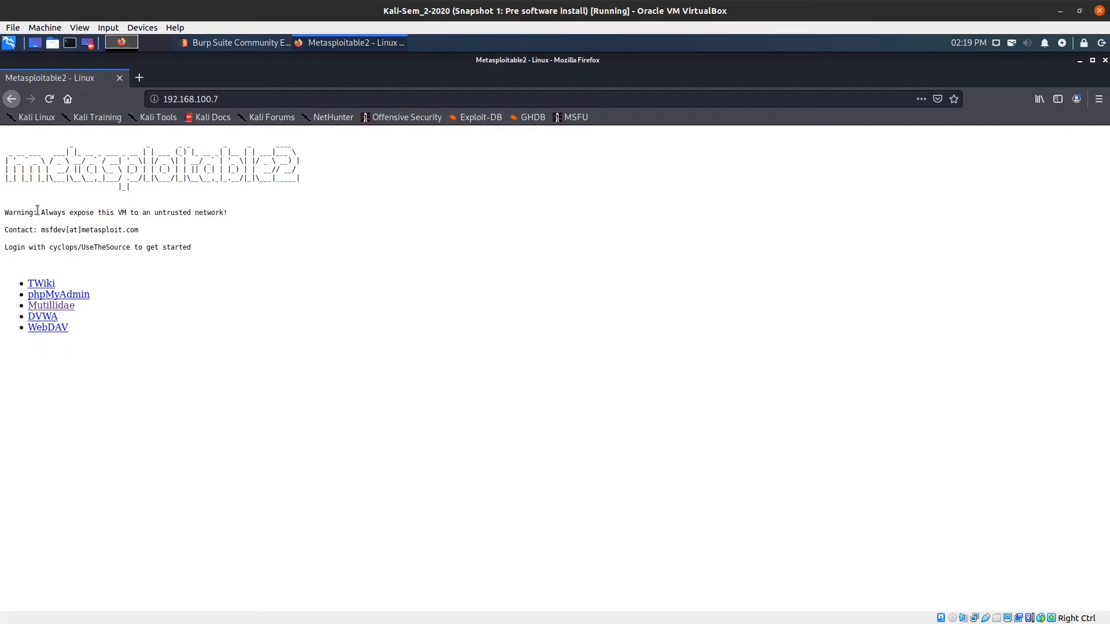
pyautogui.moveTo(40, 212); pyautogui.dragTo(229, 215)
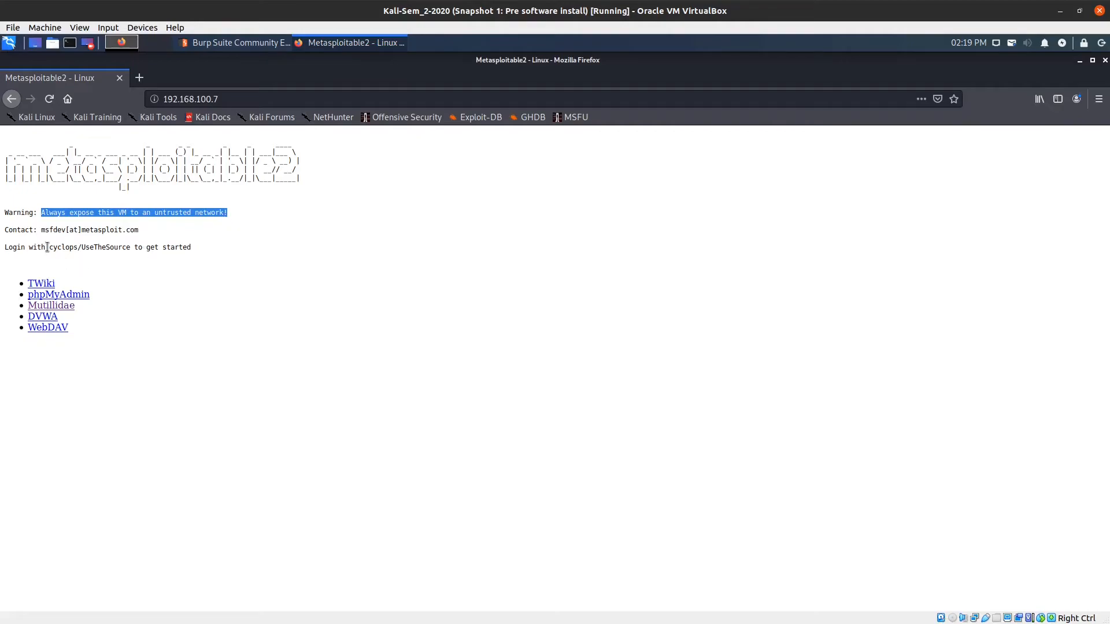
pyautogui.moveTo(49, 247); pyautogui.dragTo(129, 249)
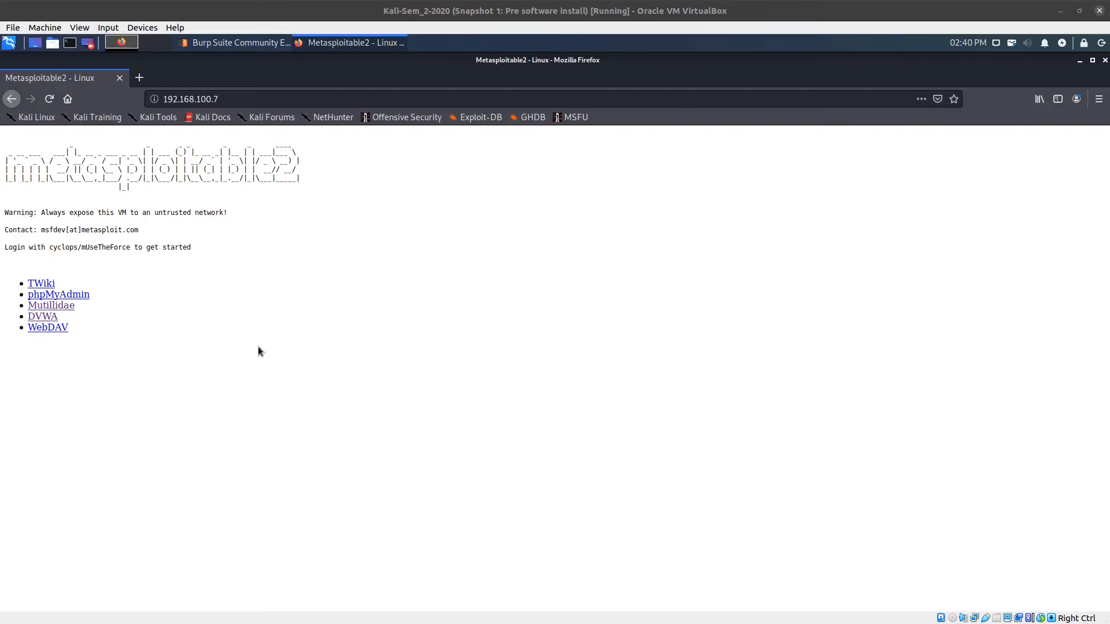
pyautogui.click(245, 45)
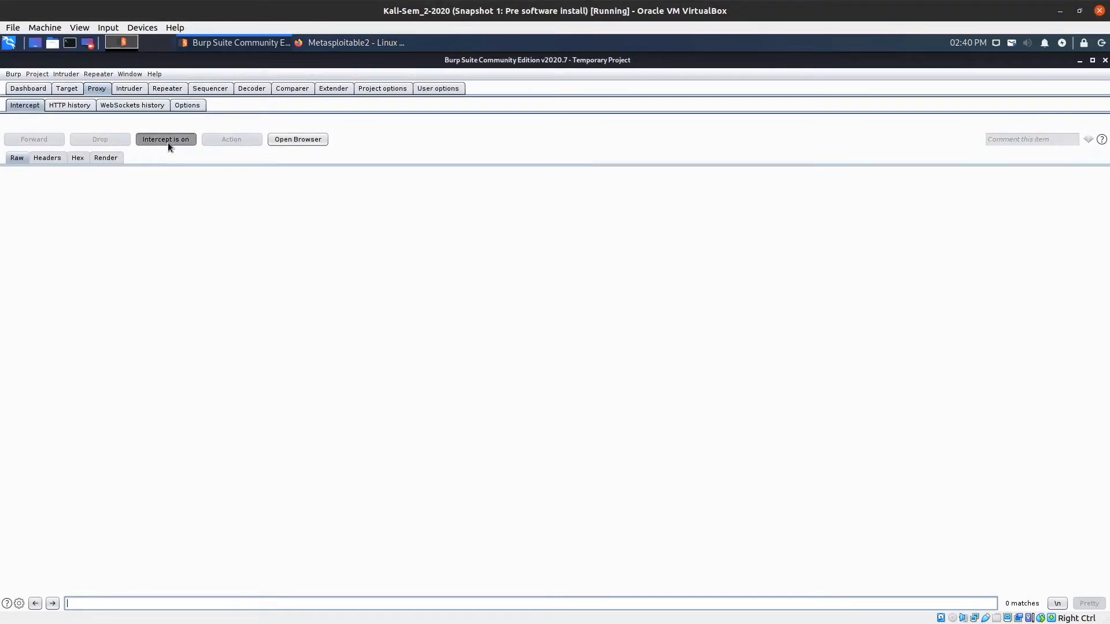
pyautogui.click(341, 44)
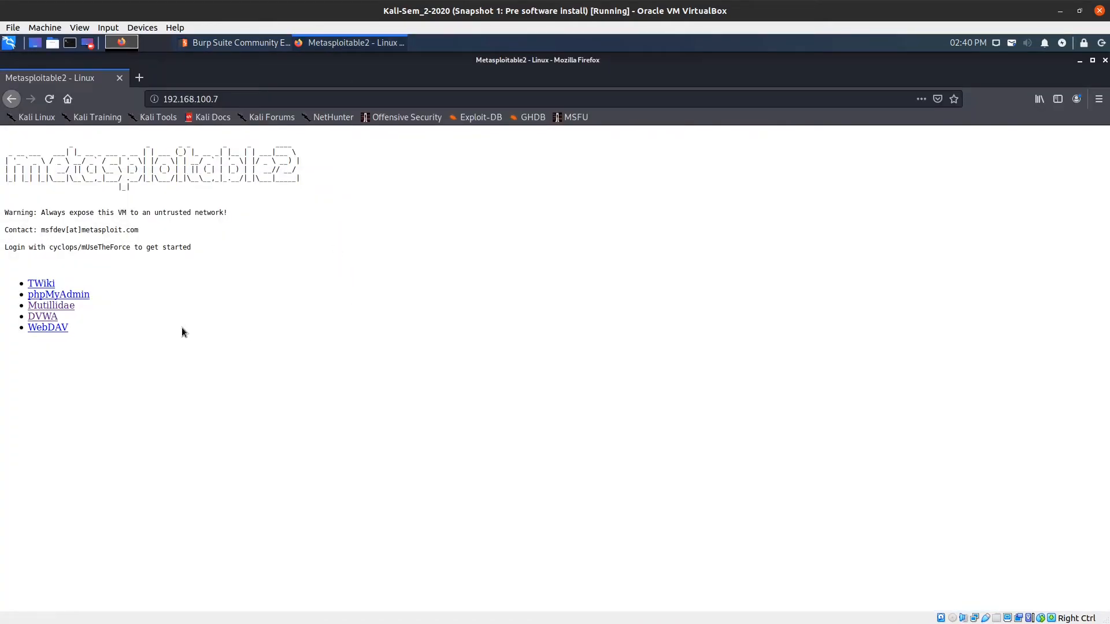
# Open Mutillidae and cycle Toggle Security through 5 and 0 back to level 1 (Arrogant).
pyautogui.click(68, 307)
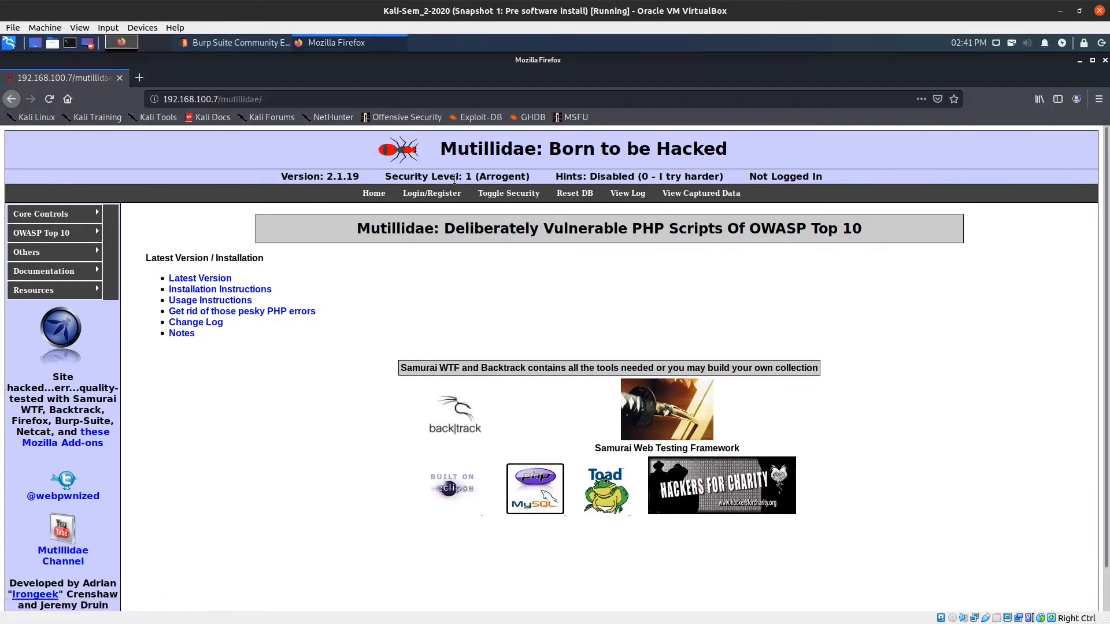
pyautogui.click(510, 196)
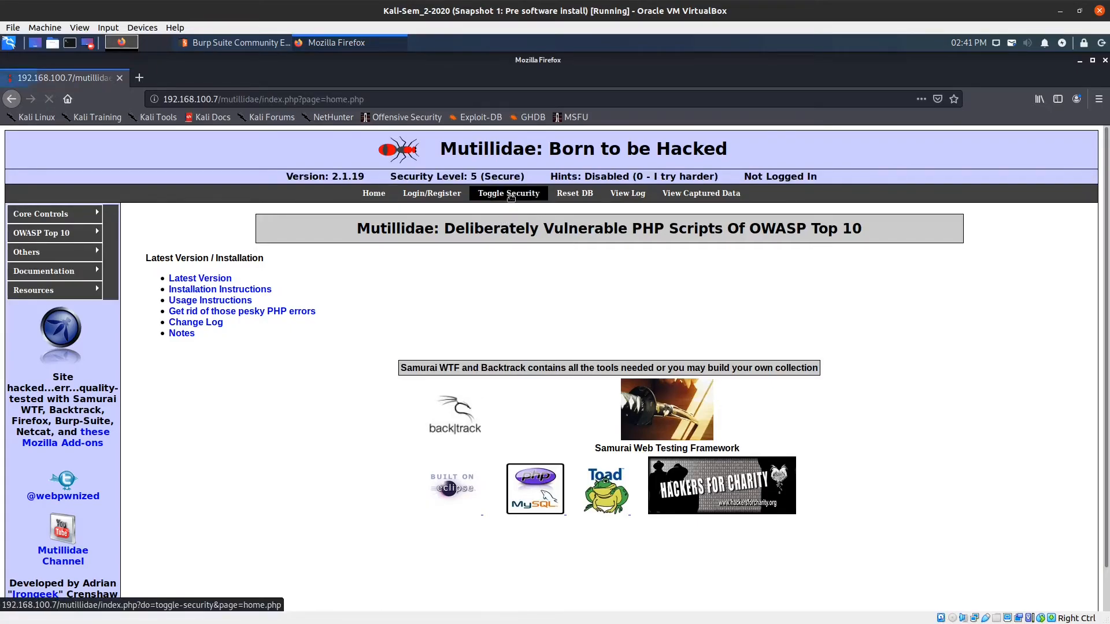
pyautogui.click(511, 197)
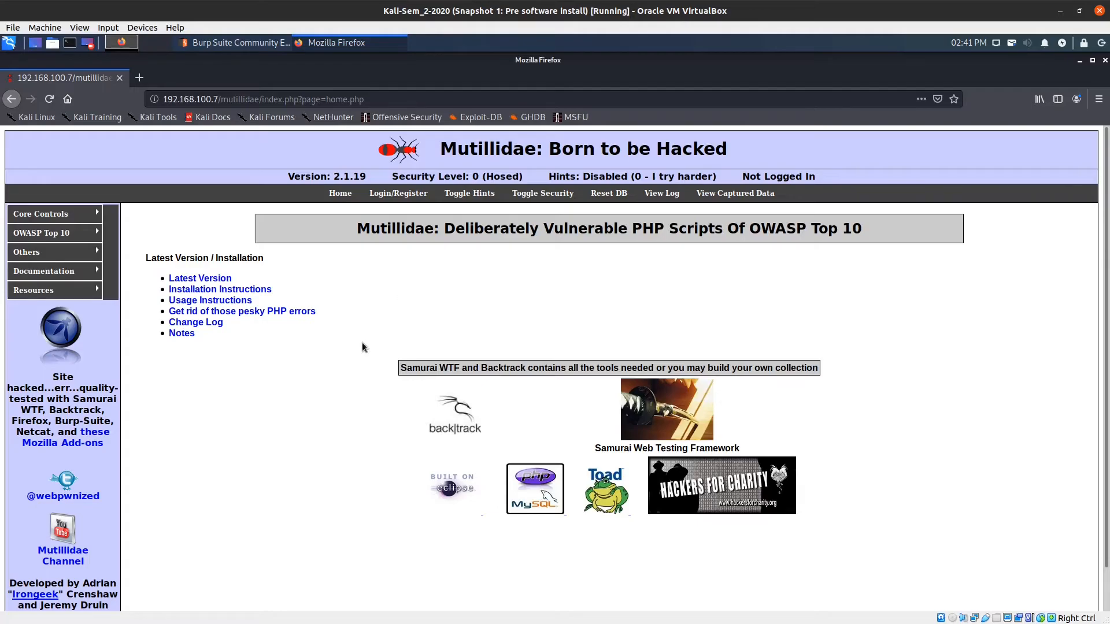
pyautogui.click(543, 194)
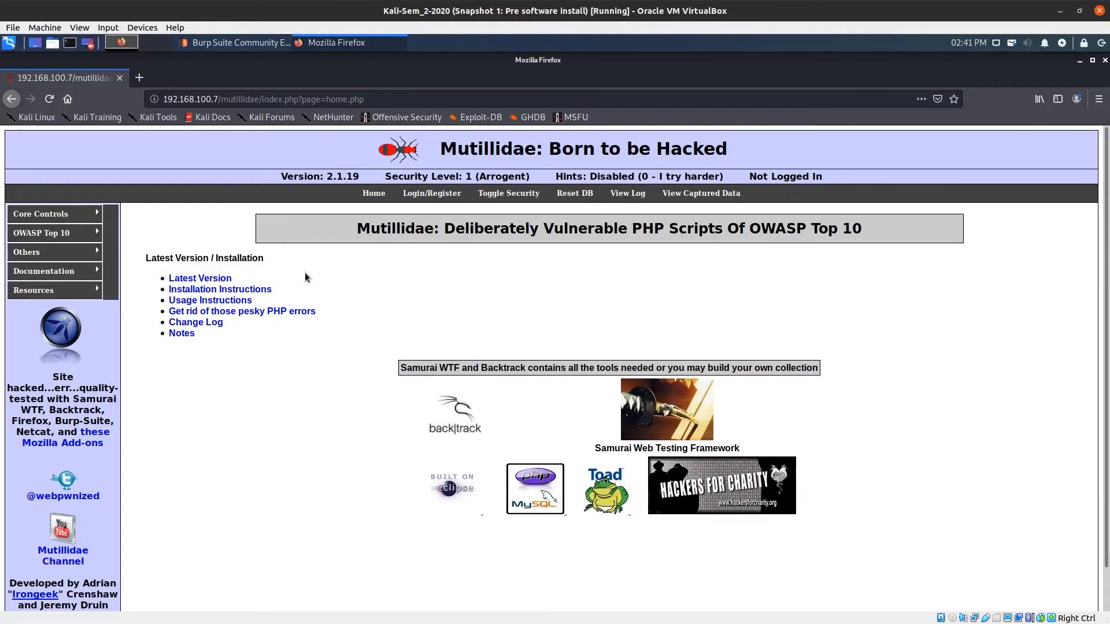
pyautogui.moveTo(44, 239)
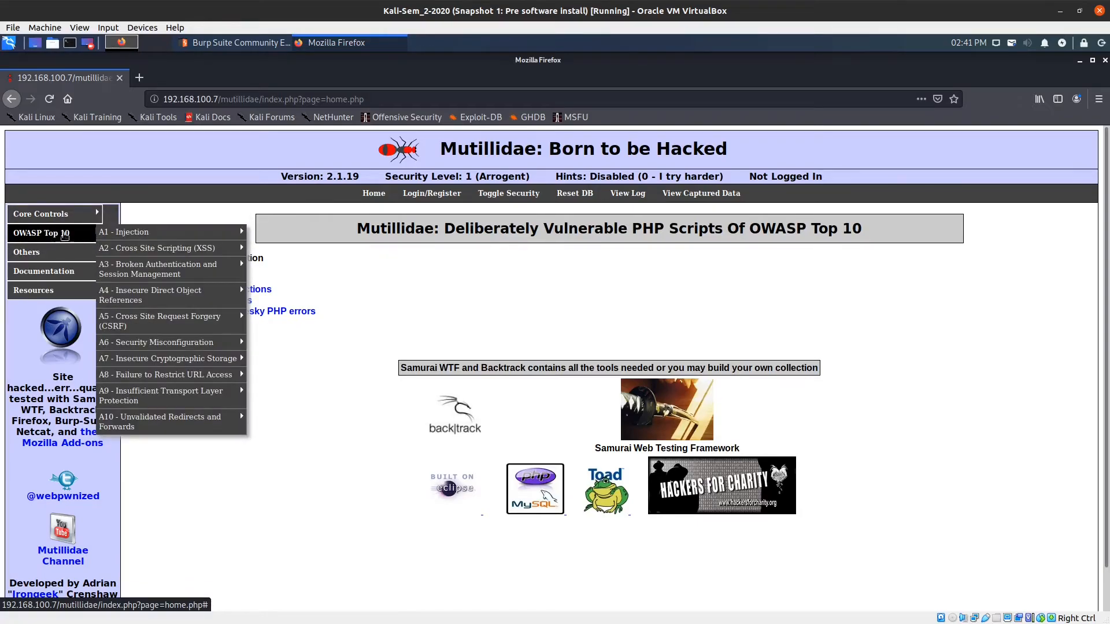
# Open the OWASP Top 10 > A1 - Injection > SQLi - Bypass Authentication > Login page.
pyautogui.moveTo(135, 239)
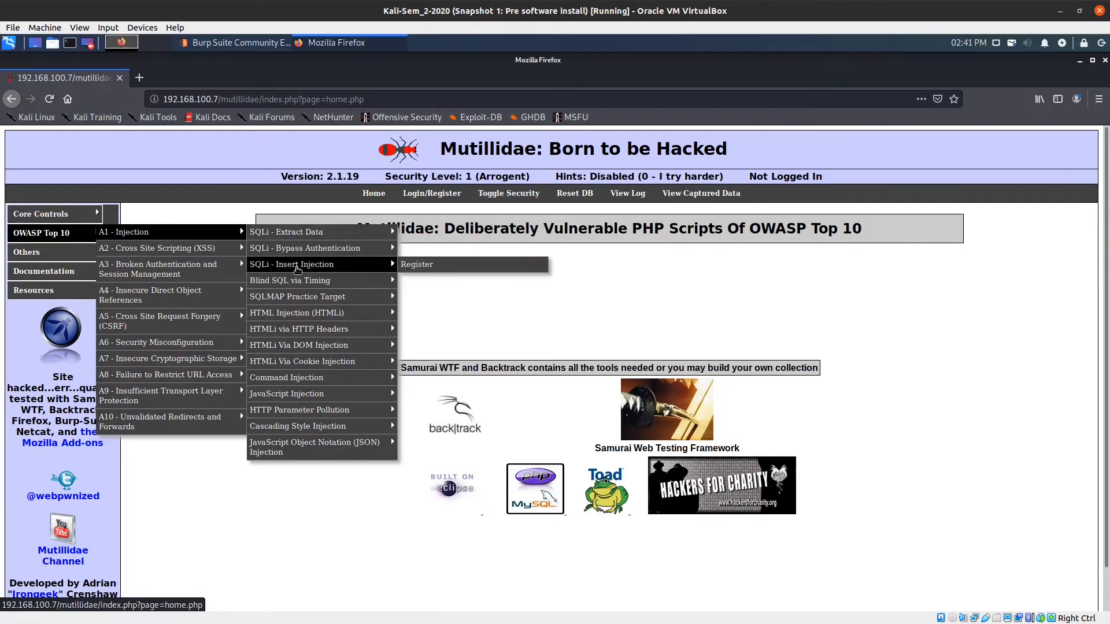
pyautogui.moveTo(302, 252)
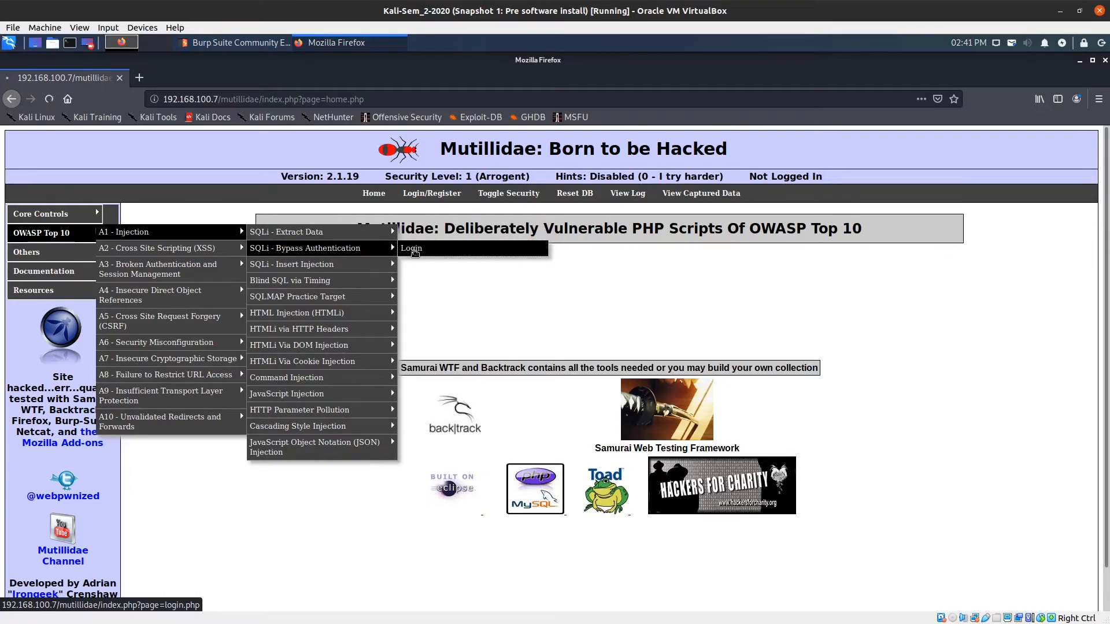
pyautogui.click(414, 249)
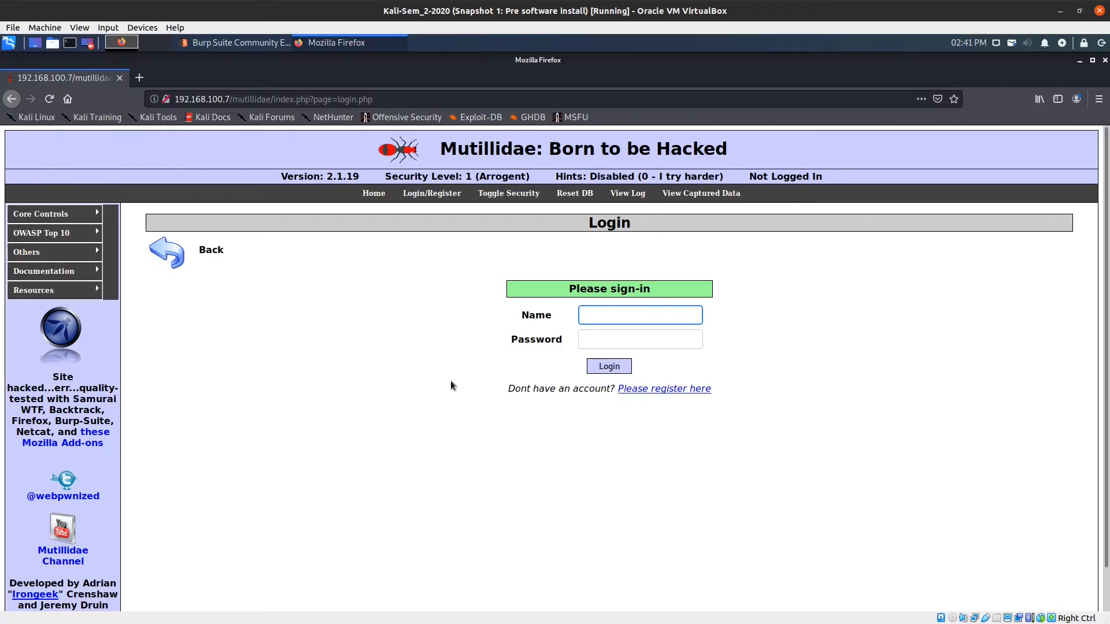
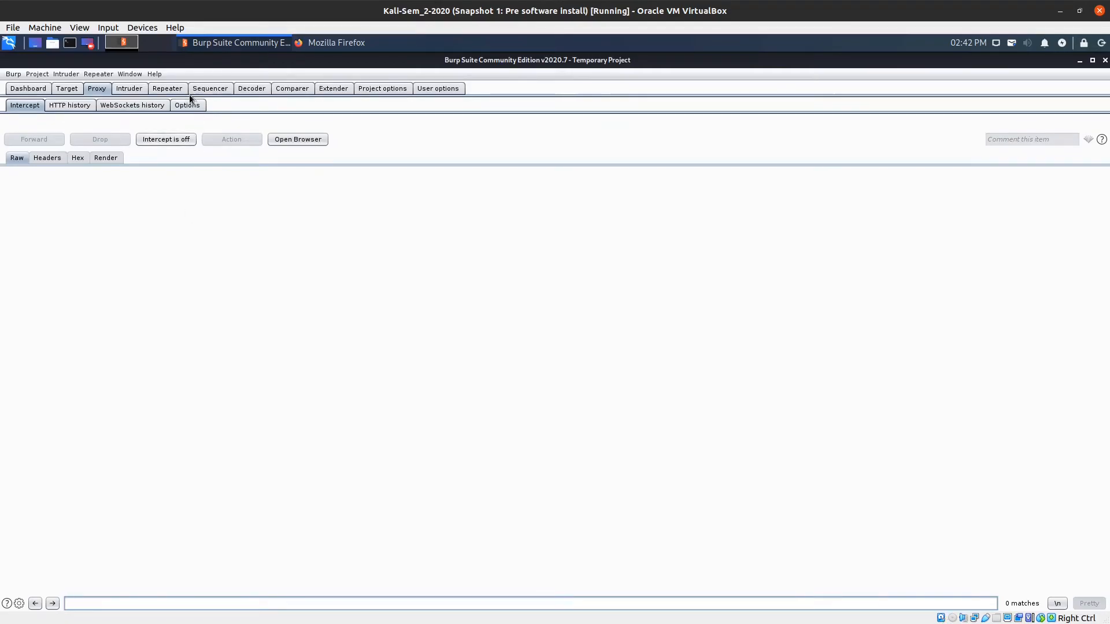
# In Proxy Options, disable the Intercept Client Requests rule matching HTTP method get.
pyautogui.click(195, 108)
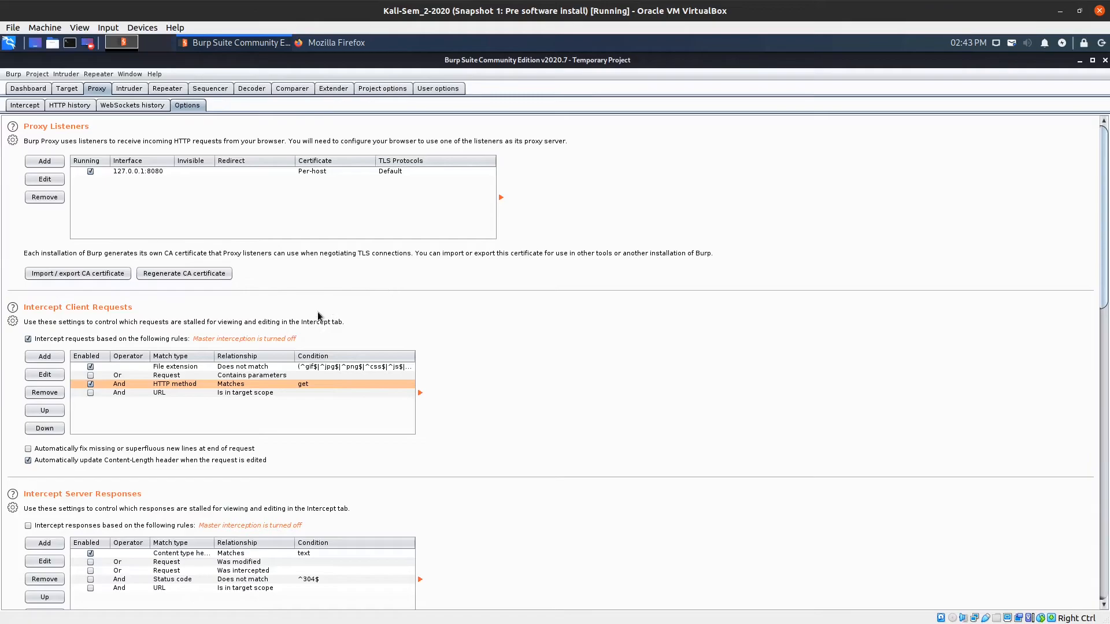
pyautogui.click(90, 385)
# Back on the Proxy Intercept view, switch interception from off to on.
pyautogui.click(25, 108)
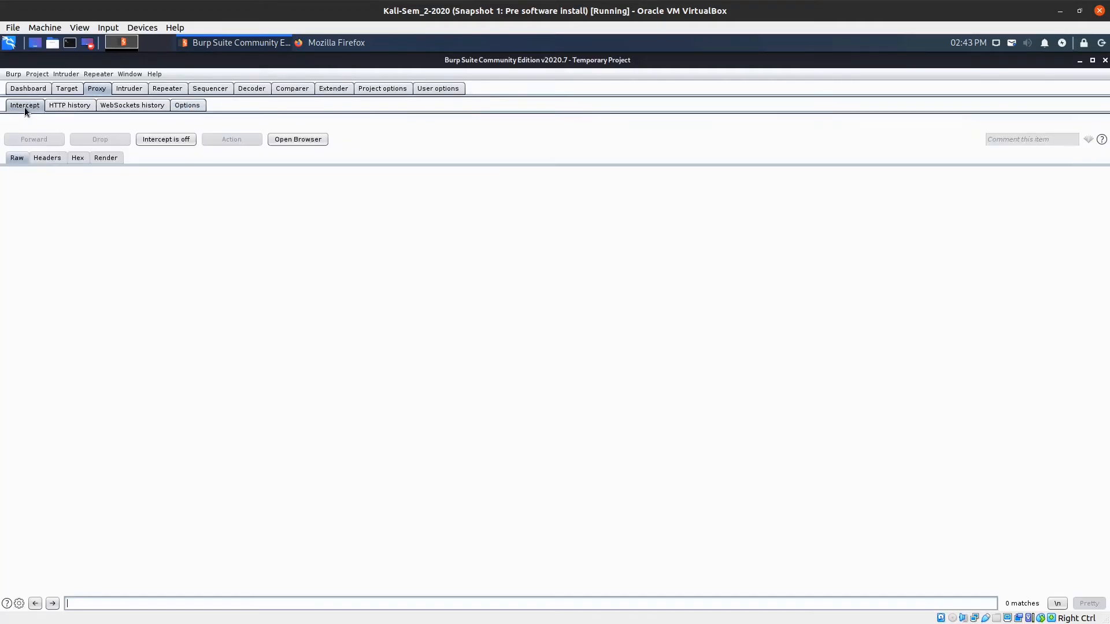
pyautogui.click(180, 143)
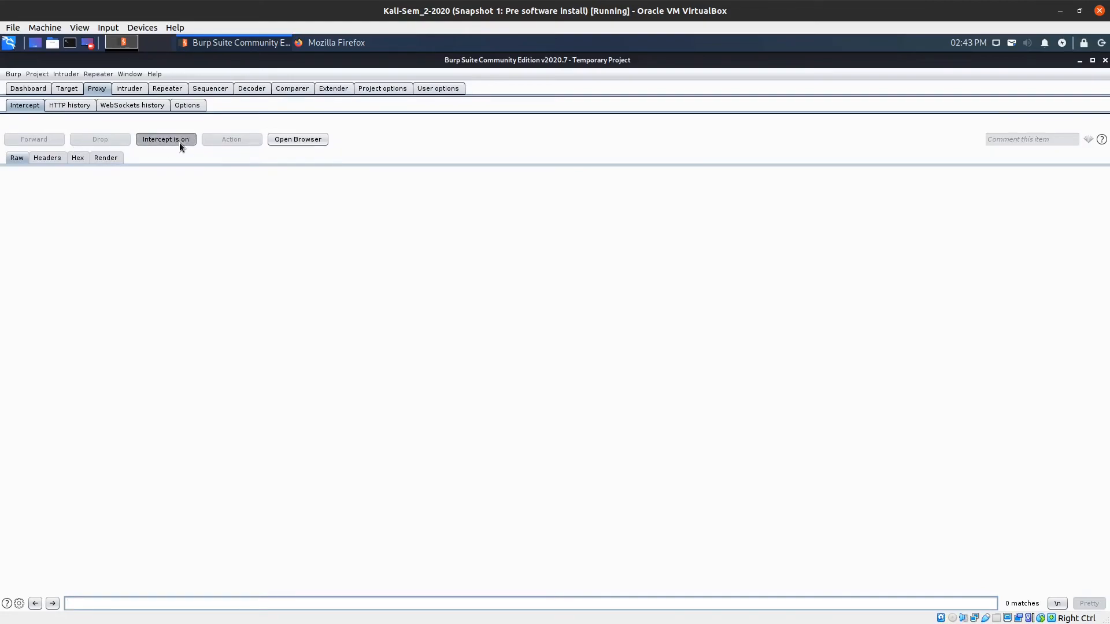
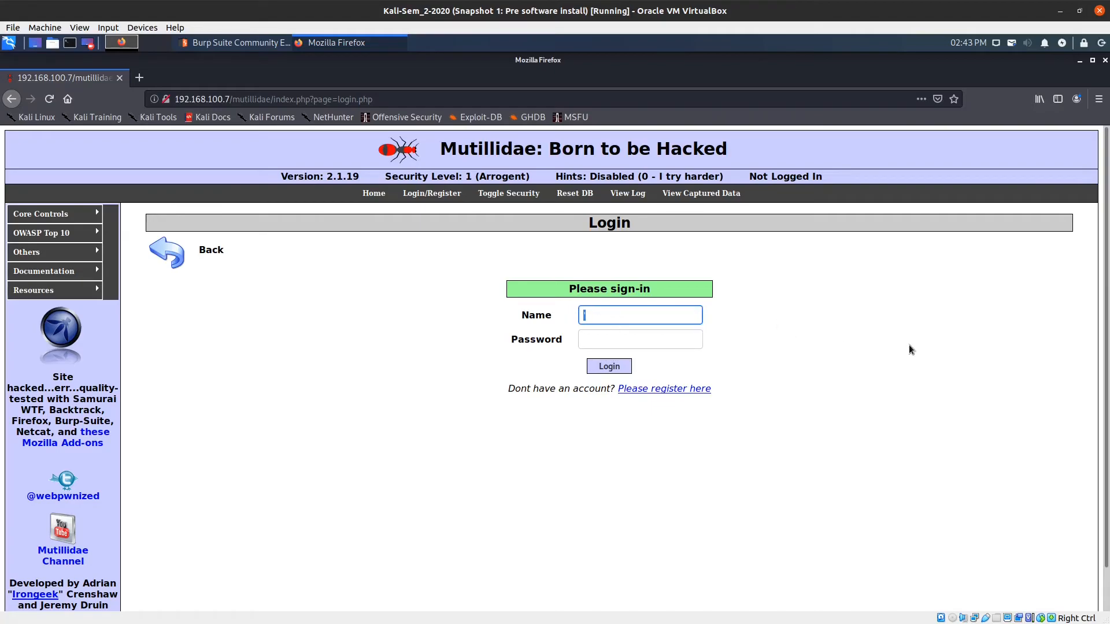
# Enter a username in the Mutillidae Name field and type the account password into the Password field.
pyautogui.write('ward')
pyautogui.click(675, 342)
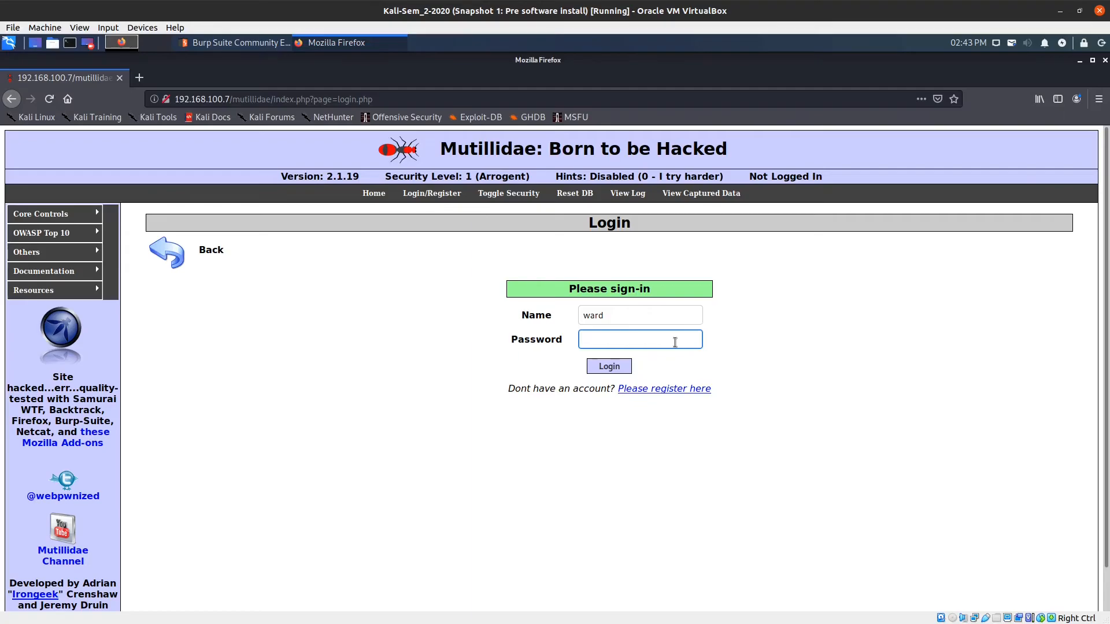
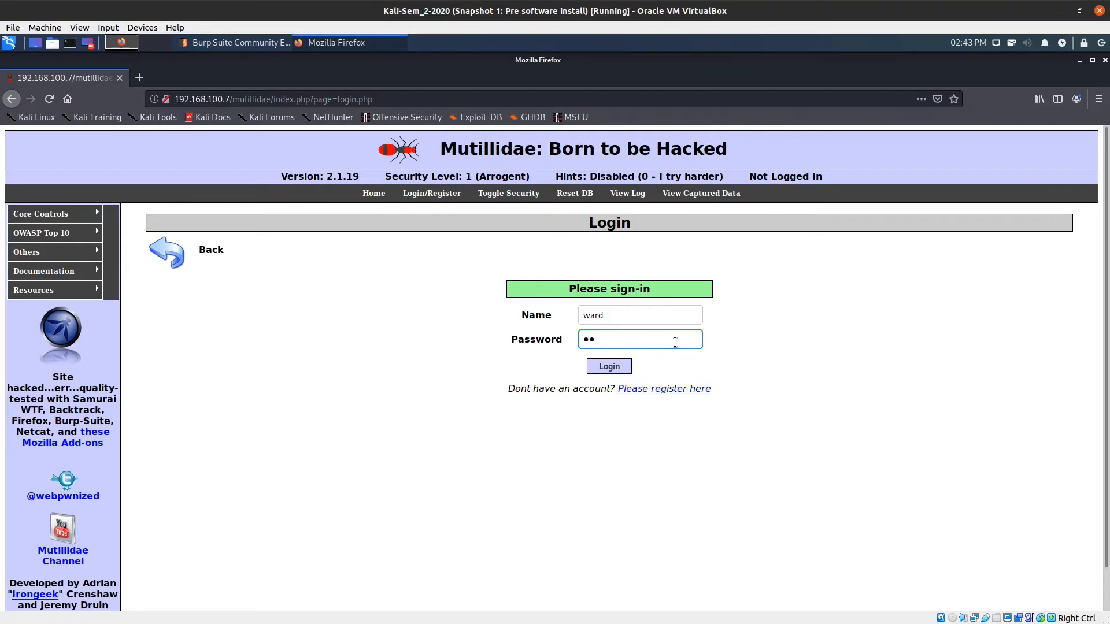